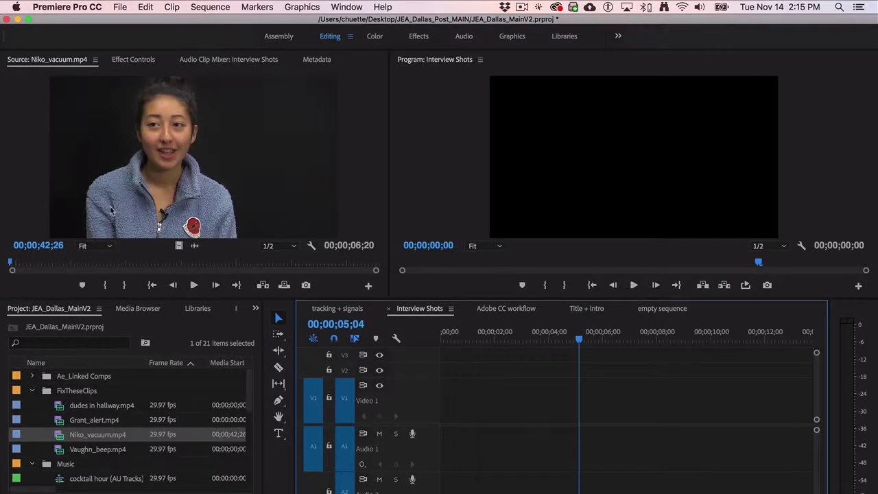
# Play back the Niko_vacuum.mp4 interview clip in the source view and listen to its background noise
pyautogui.moveTo(23, 264); pyautogui.dragTo(30, 263)
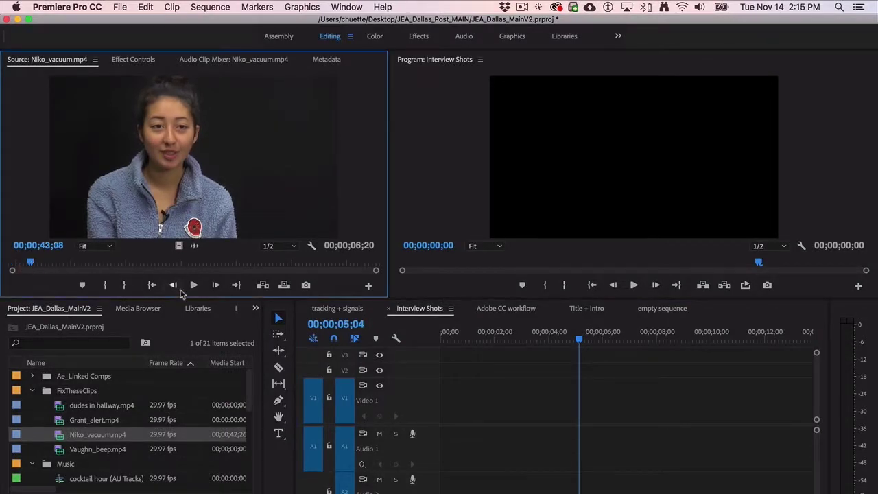
pyautogui.click(190, 287)
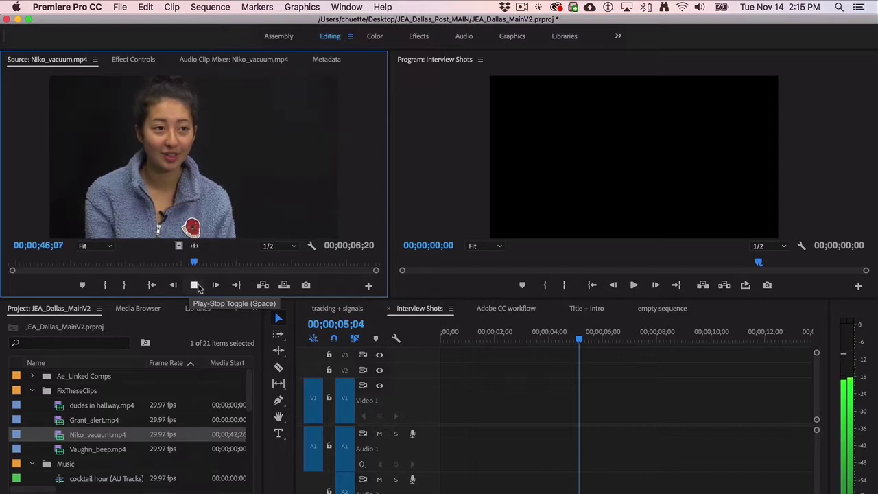
pyautogui.click(196, 286)
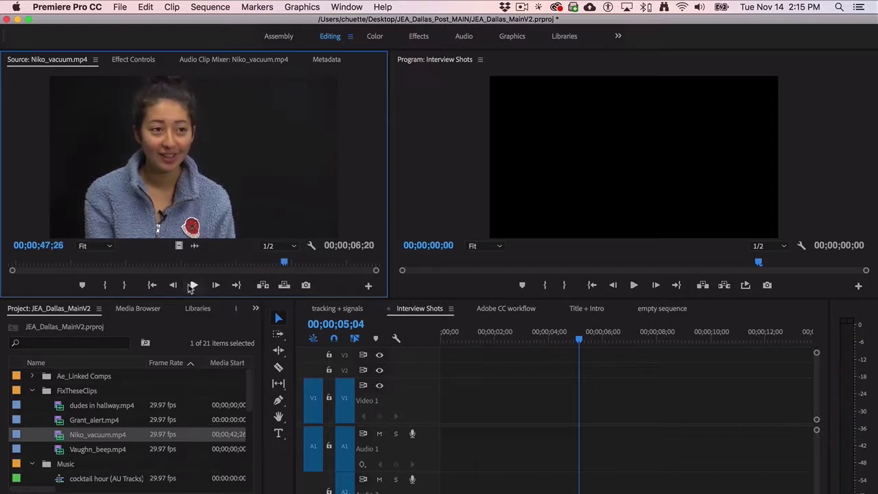
pyautogui.click(20, 264)
pyautogui.click(193, 285)
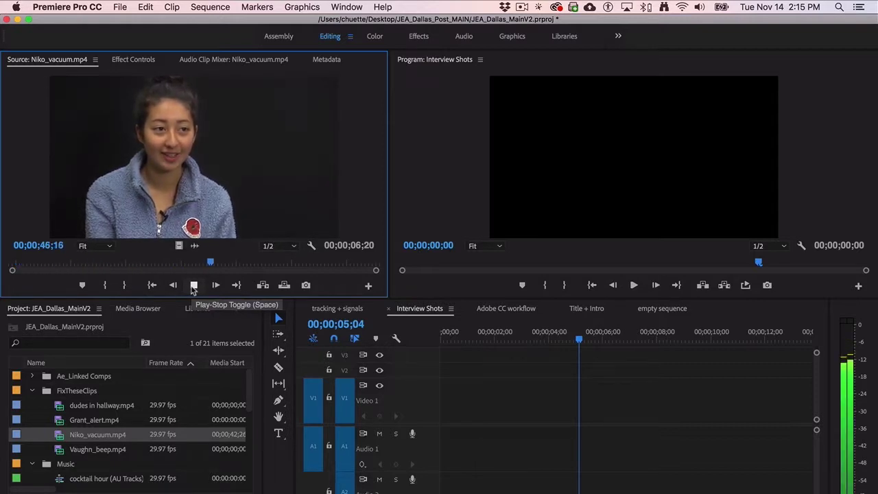
pyautogui.click(193, 285)
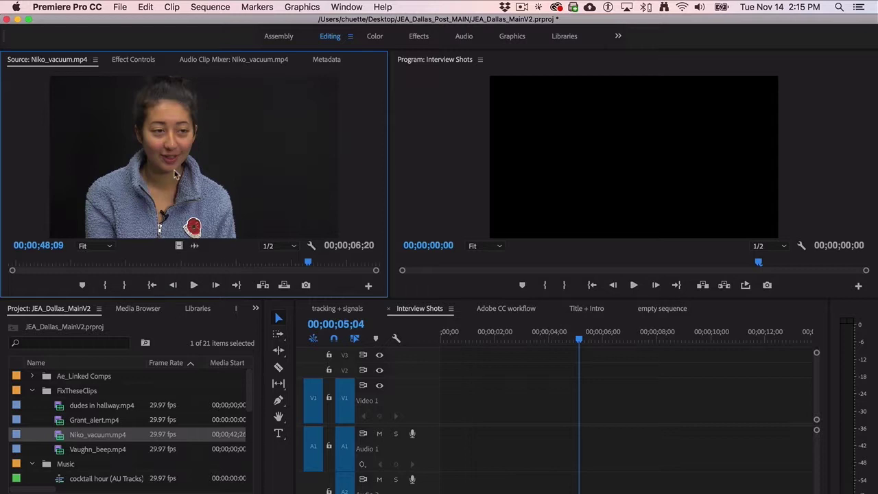
# Place the Niko_vacuum.mp4 clip at the start of the Interview Shots sequence on V1 and A1, and scrub through it
pyautogui.moveTo(246, 259); pyautogui.dragTo(418, 414)
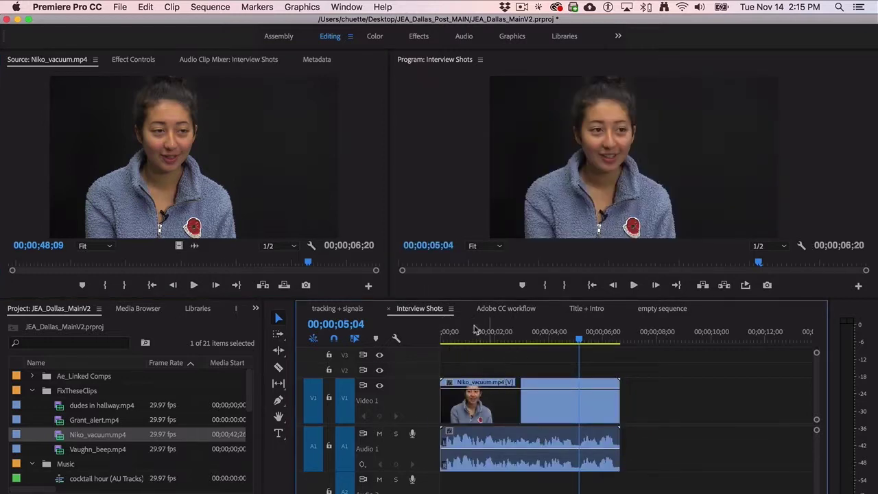
pyautogui.moveTo(460, 336); pyautogui.dragTo(530, 343)
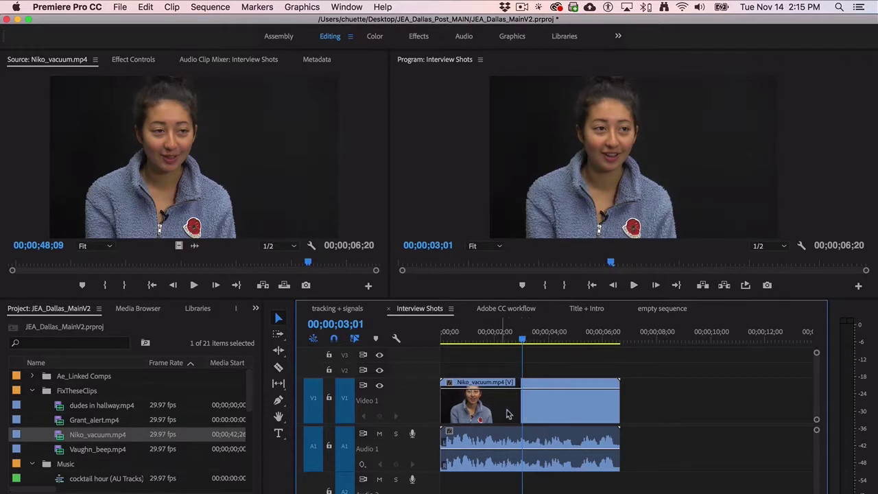
pyautogui.click(518, 338)
pyautogui.moveTo(518, 339); pyautogui.dragTo(514, 338)
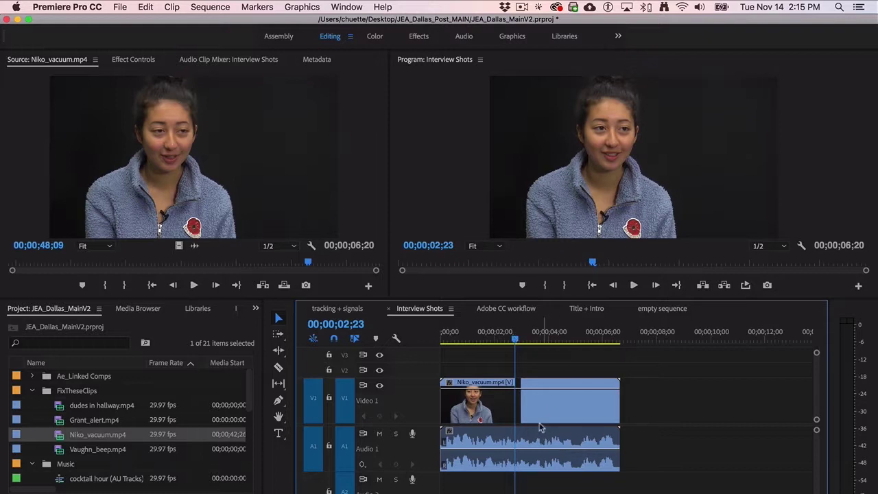
# Send the Niko_vacuum.mp4 clip from the Interview Shots sequence to Adobe Audition for editing
pyautogui.rightClick(526, 408)
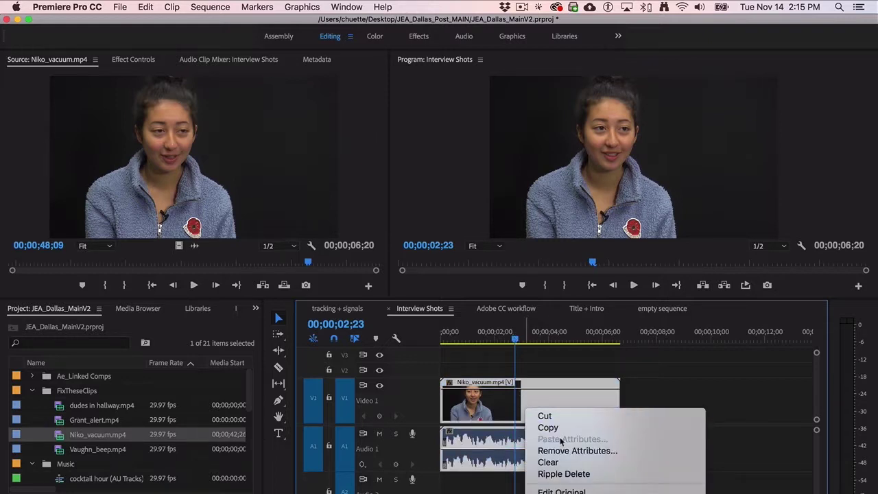
pyautogui.scroll(-3, 553, 411)
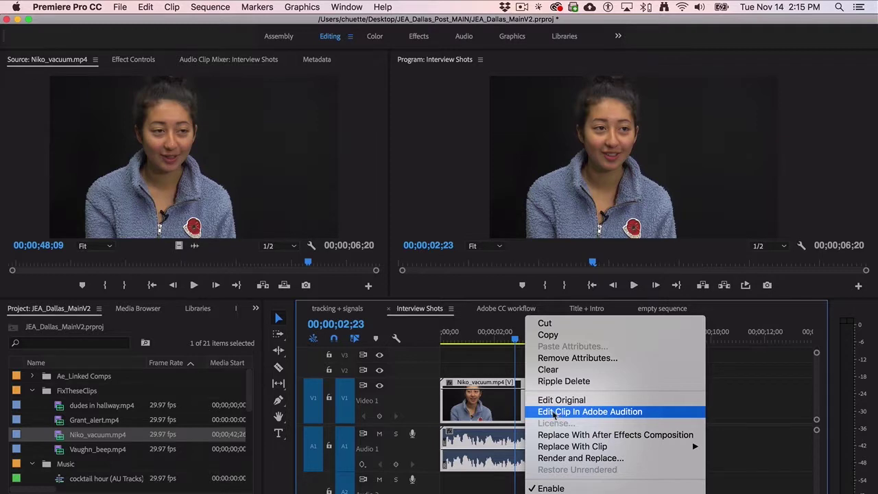
pyautogui.click(553, 411)
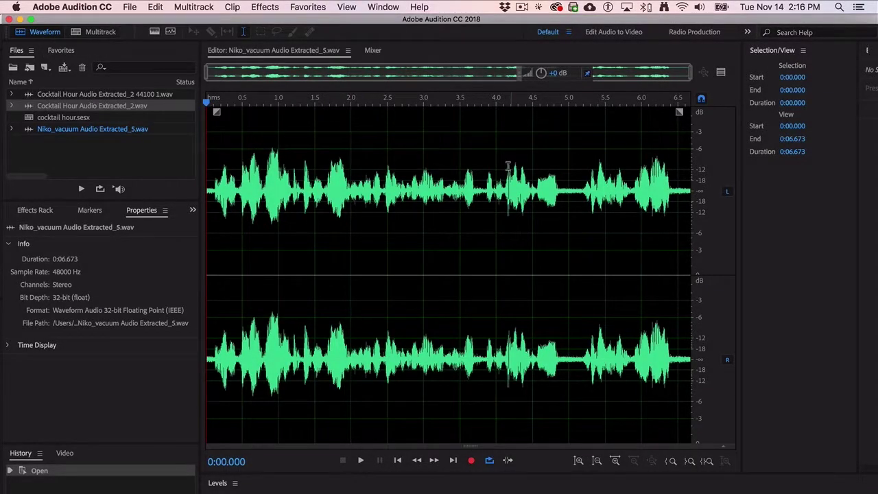
# Show the Spectral Frequency Display of the extracted audio and play part of it
pyautogui.press('space')
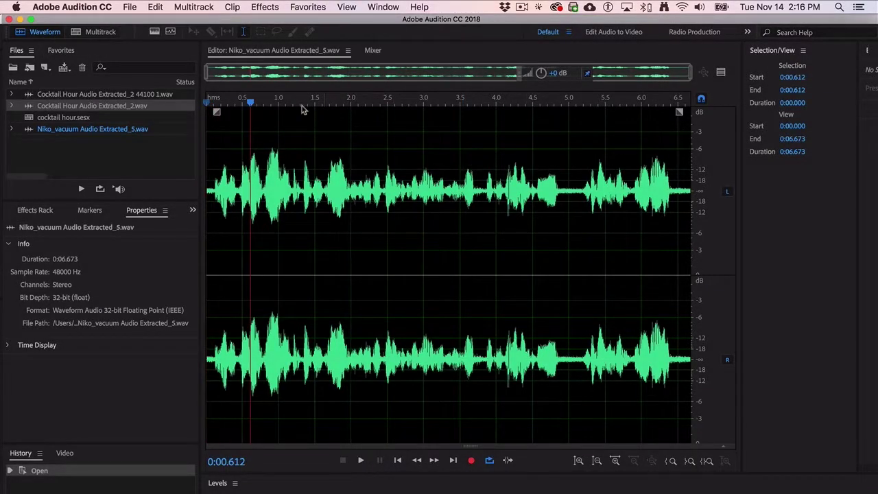
pyautogui.click(232, 103)
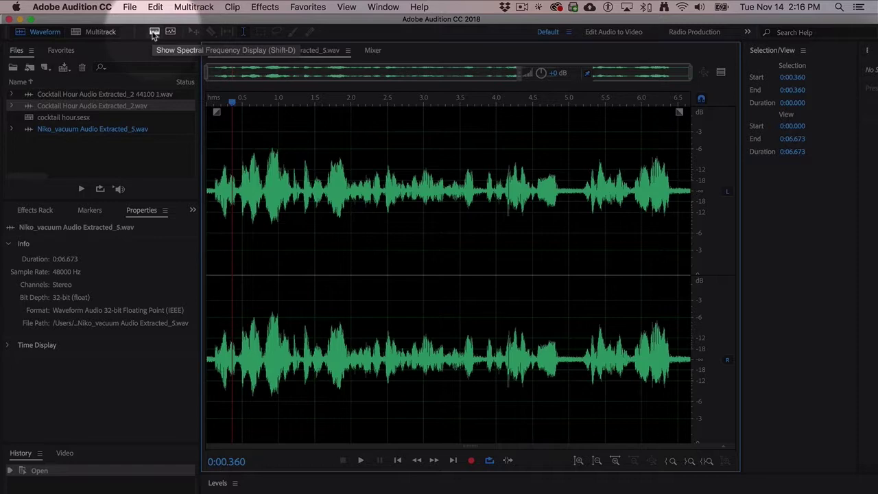
pyautogui.click(154, 34)
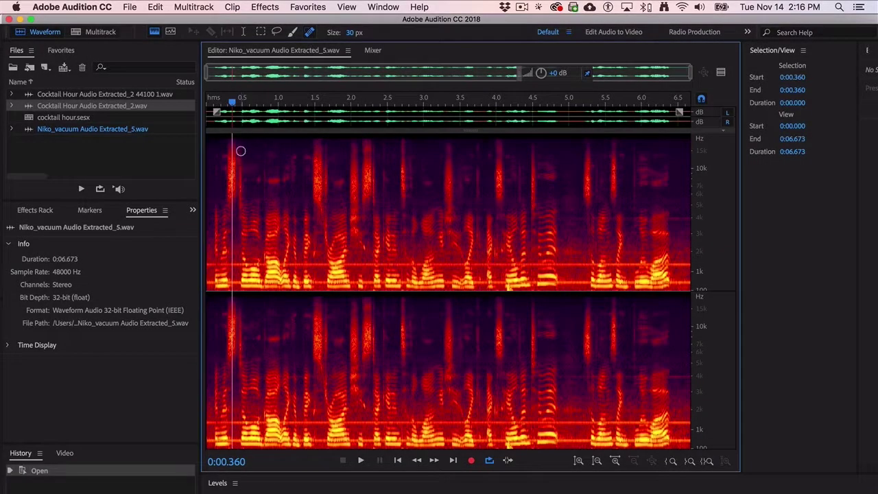
pyautogui.press('space')
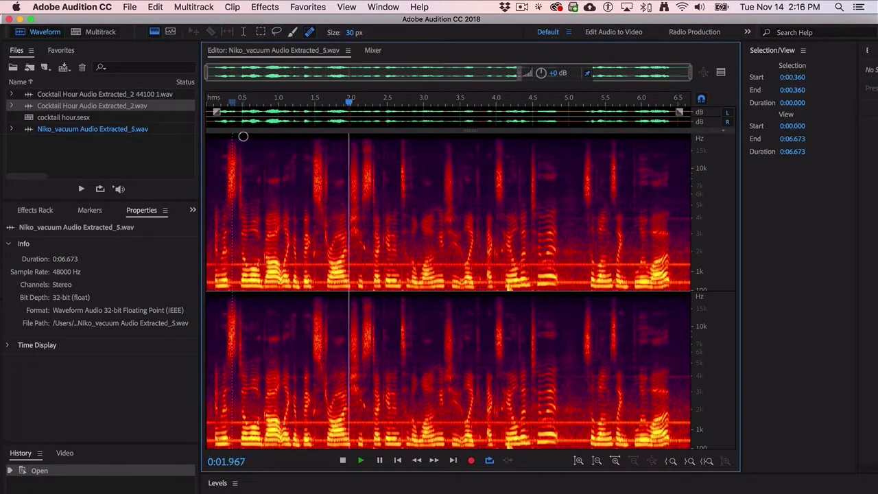
pyautogui.press('space')
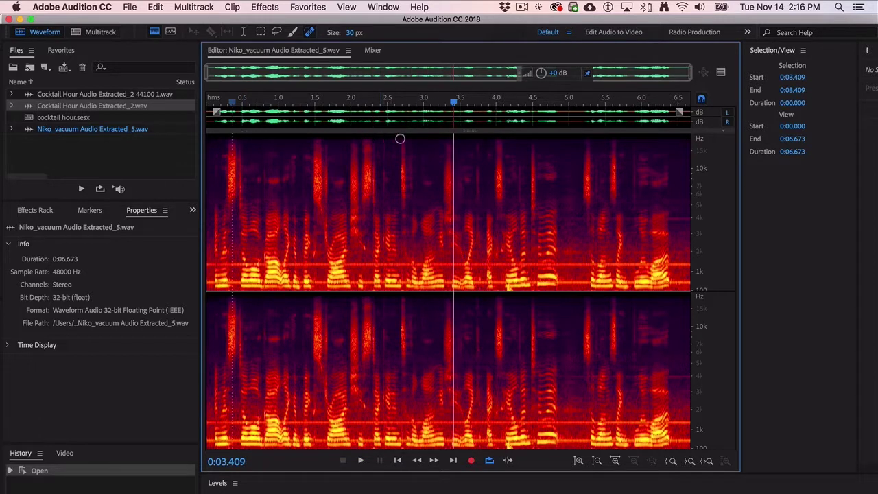
# Marquee-select the speech-free gap from about 4.90 to 5.20 s, up to about 4.5 kHz, and play the selection
pyautogui.click(261, 33)
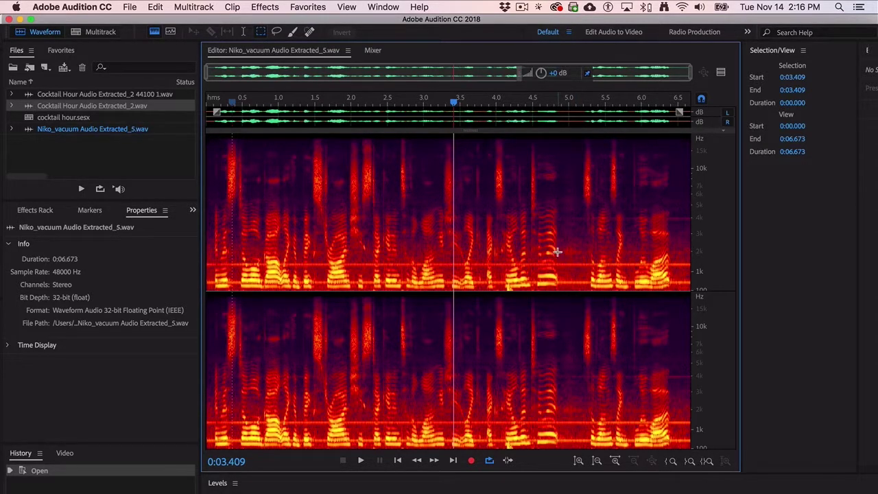
pyautogui.moveTo(560, 240); pyautogui.dragTo(586, 286)
pyautogui.moveTo(574, 240); pyautogui.dragTo(569, 212)
pyautogui.press('space')
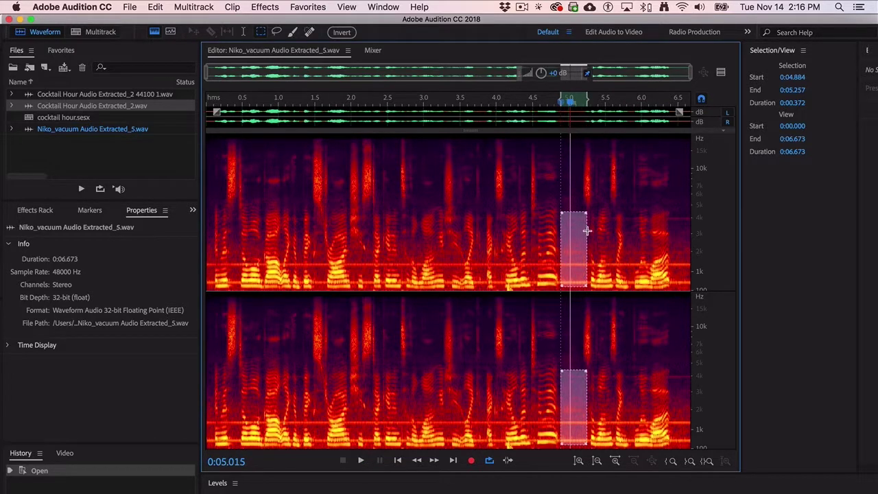
pyautogui.moveTo(587, 233); pyautogui.dragTo(562, 232)
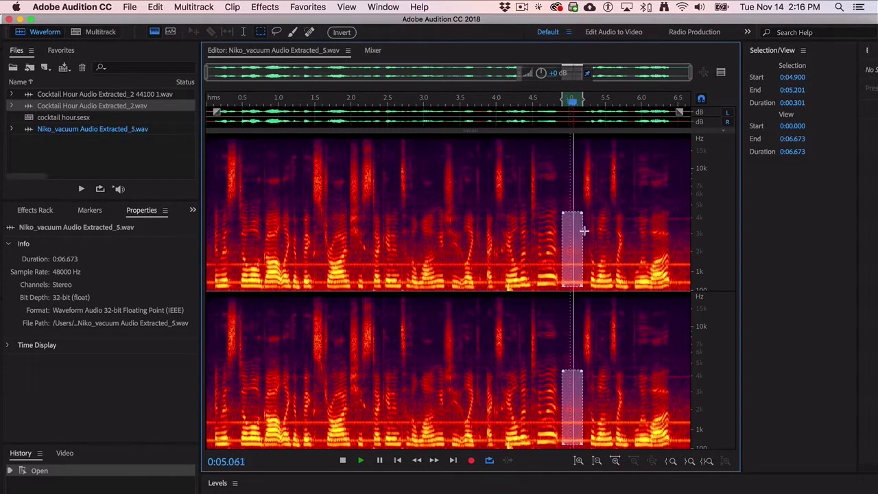
pyautogui.click(582, 231)
pyautogui.press('space')
# Redraw the marquee over the speech-free gap, adjust its edges to about 4.89 to 5.17 s, and play it
pyautogui.moveTo(562, 214); pyautogui.dragTo(582, 287)
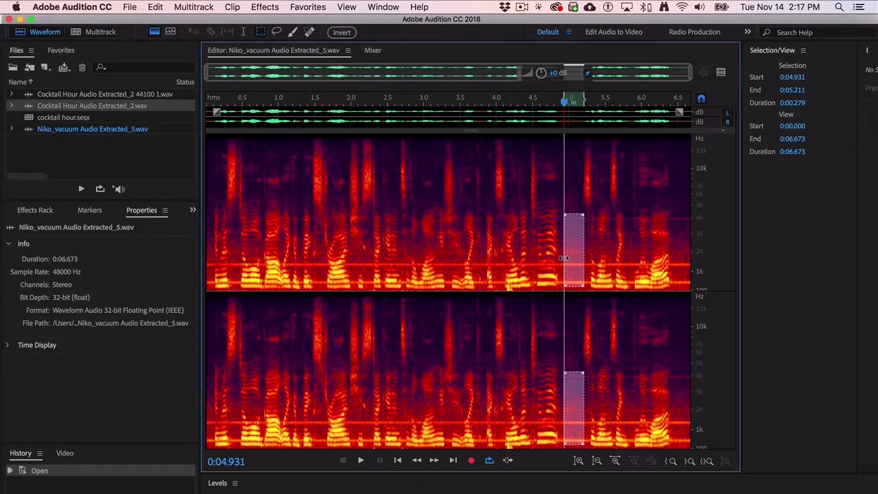
pyautogui.moveTo(564, 258); pyautogui.dragTo(562, 255)
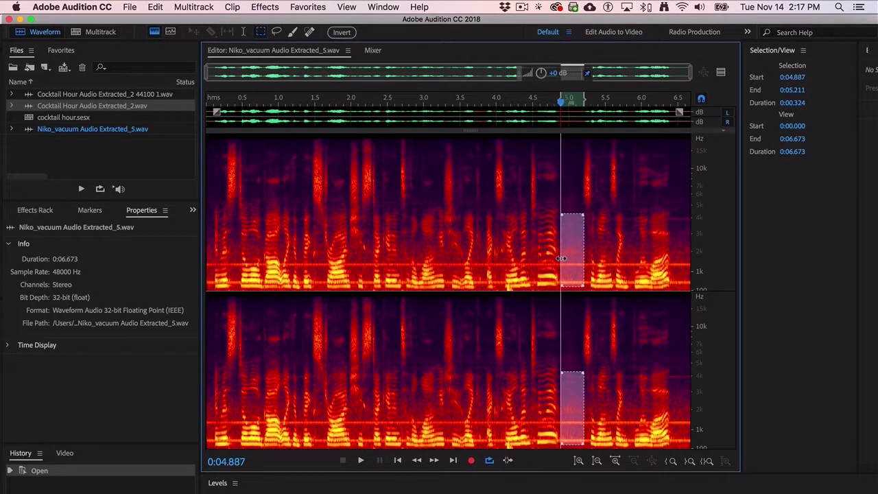
pyautogui.press('space')
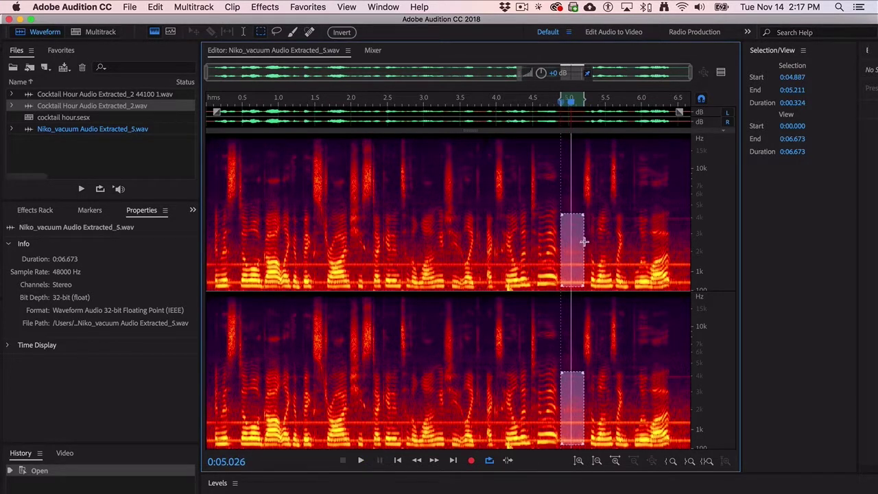
pyautogui.moveTo(582, 241); pyautogui.dragTo(581, 241)
pyautogui.press('space')
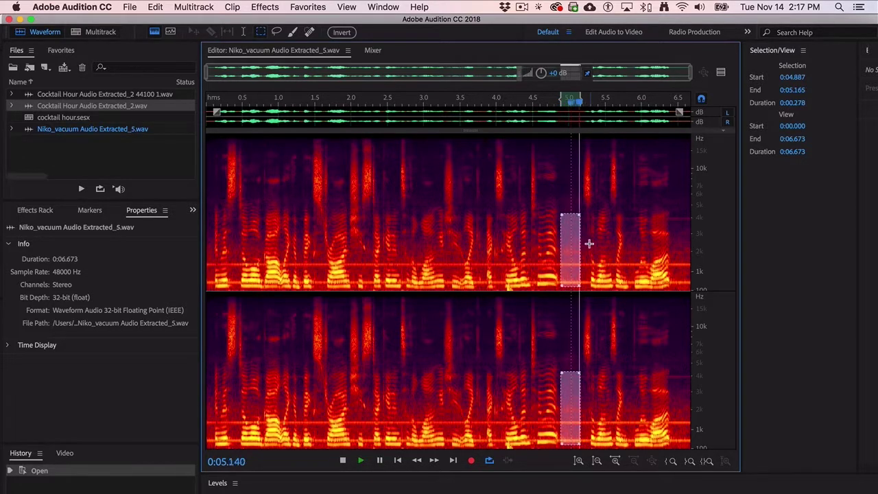
# Extend the upper edge of the marquee selection to about 6.5 kHz and play the selected noise repeatedly
pyautogui.moveTo(569, 206); pyautogui.dragTo(570, 190)
pyautogui.press('space')
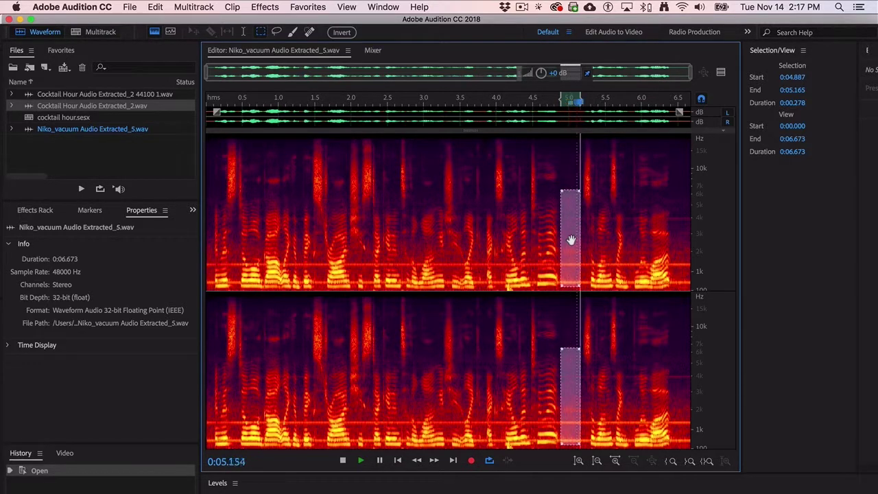
pyautogui.press('space')
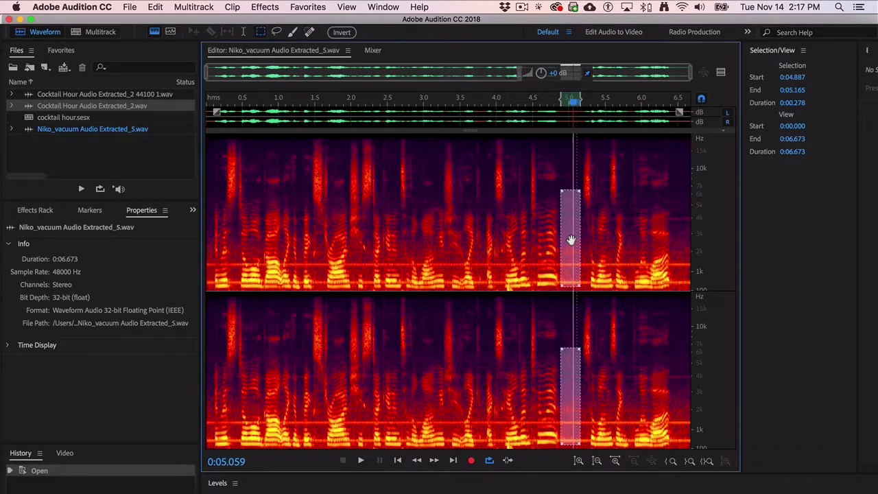
pyautogui.press('space')
pyautogui.press('space')
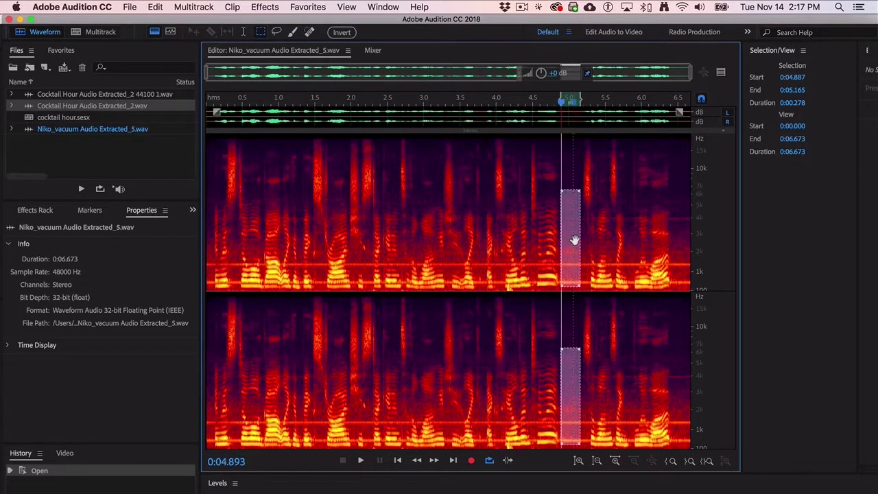
# Capture a noise print from the selected noise in the gap
pyautogui.click(264, 8)
pyautogui.click(265, 7)
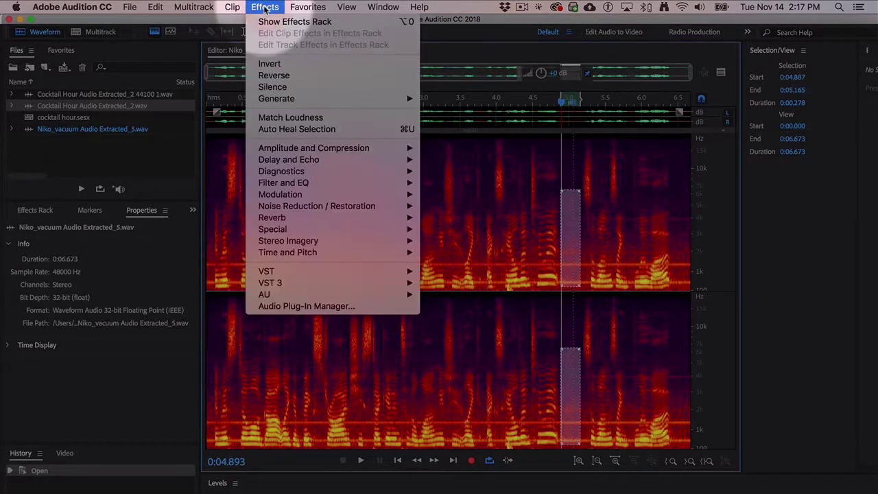
pyautogui.click(305, 211)
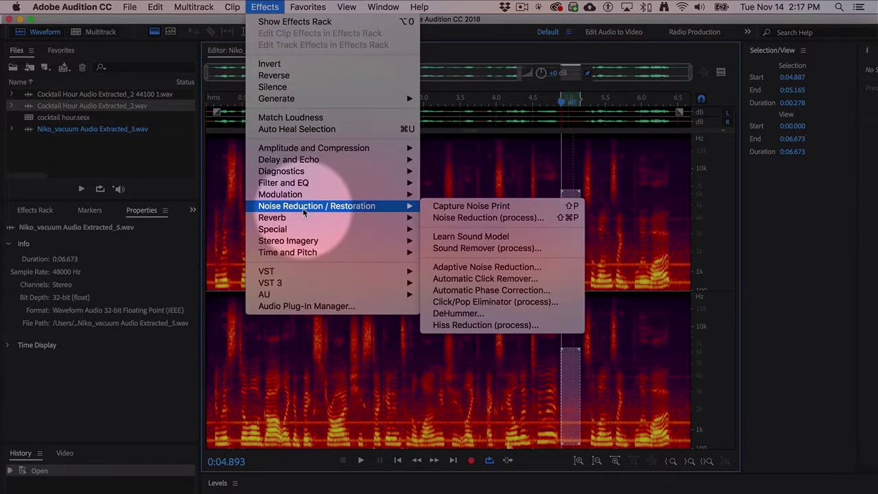
pyautogui.click(488, 206)
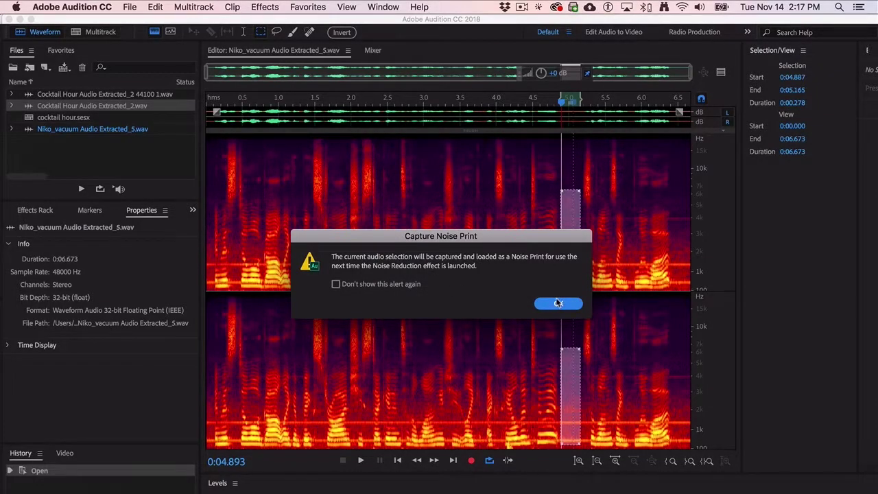
pyautogui.click(558, 303)
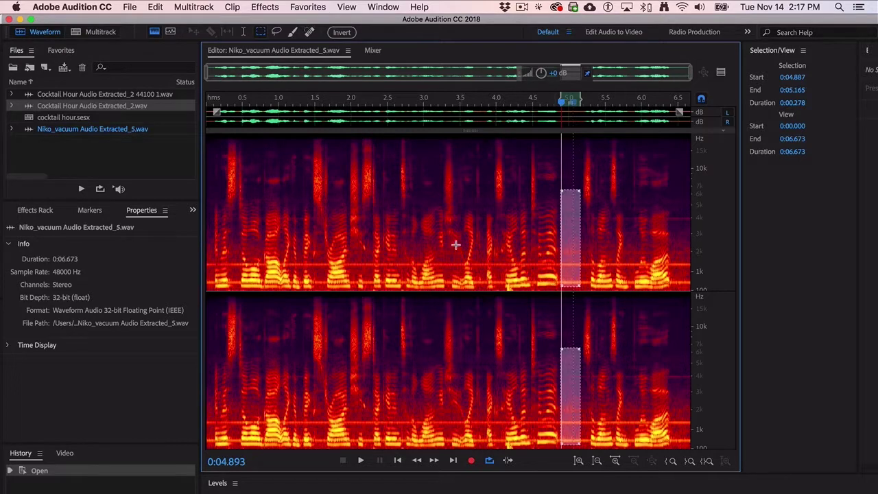
# Select the entire audio file, open the Noise Reduction (process) effect, and move its dialog clear of the screen's upper edge
pyautogui.press('super+a')
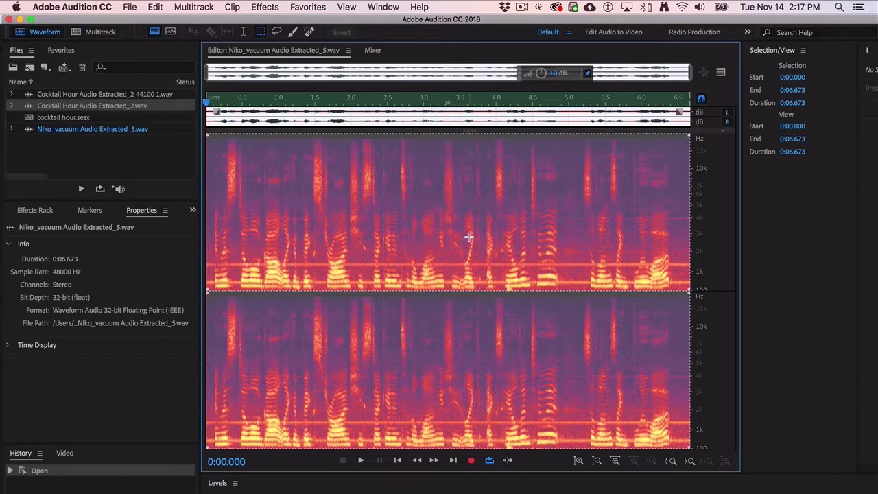
pyautogui.click(265, 6)
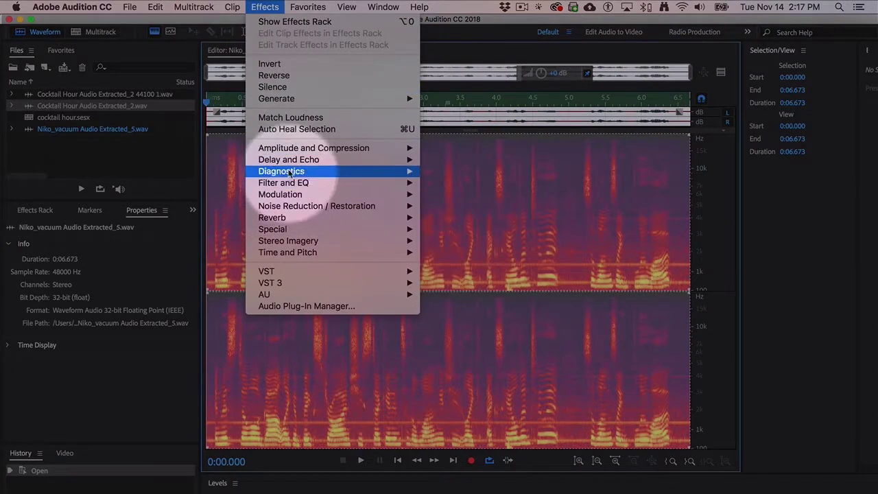
pyautogui.moveTo(291, 198)
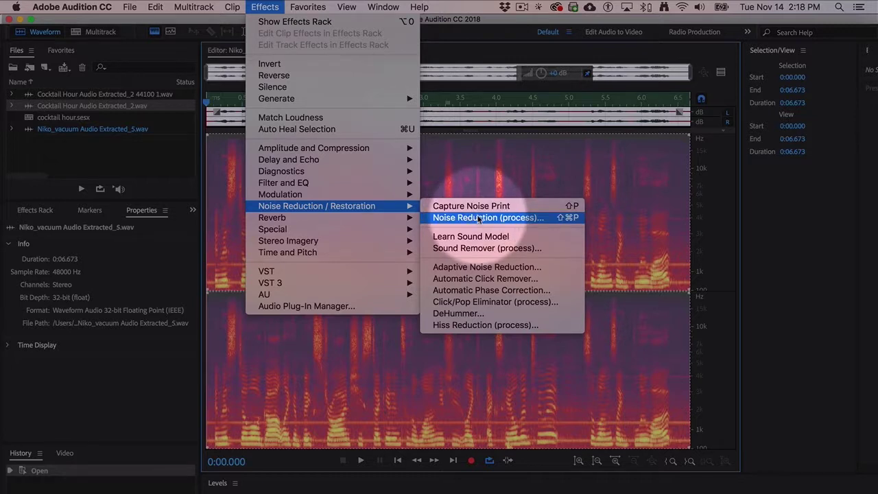
pyautogui.click(478, 218)
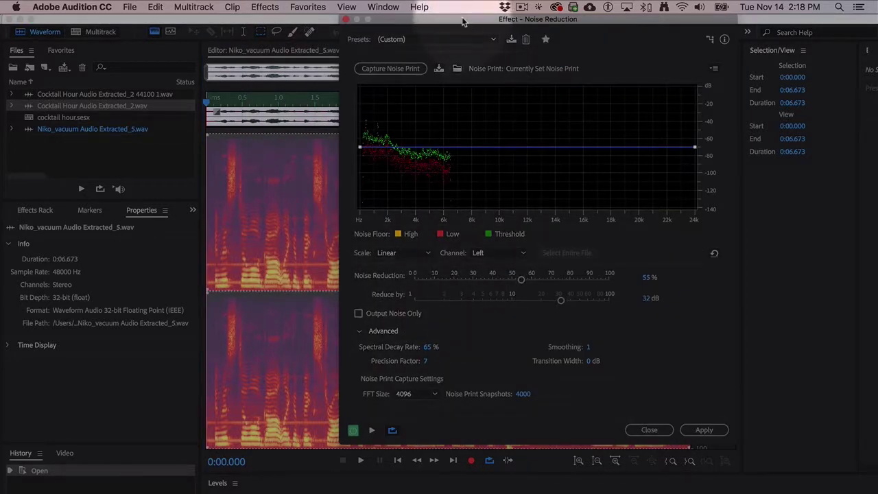
pyautogui.moveTo(463, 20); pyautogui.dragTo(413, 45)
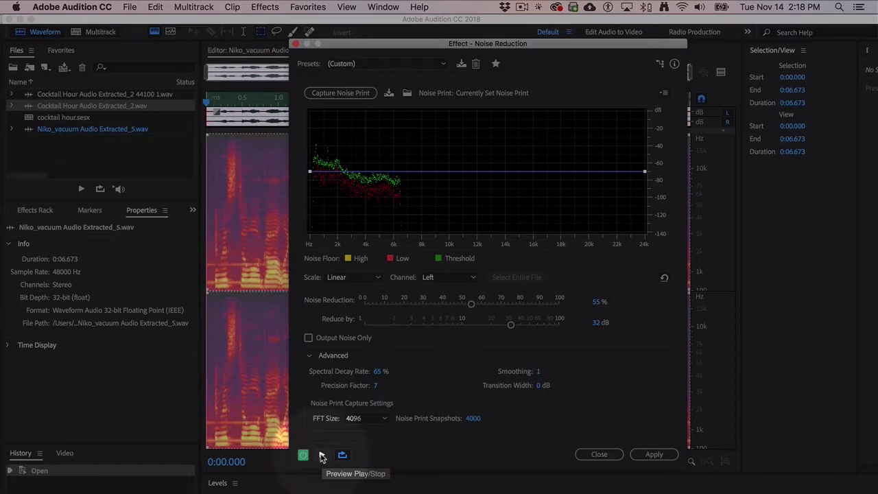
# Preview the noise reduction on the voice, listen to the removed sound with Output Noise Only enabled, and disable that option again
pyautogui.click(322, 456)
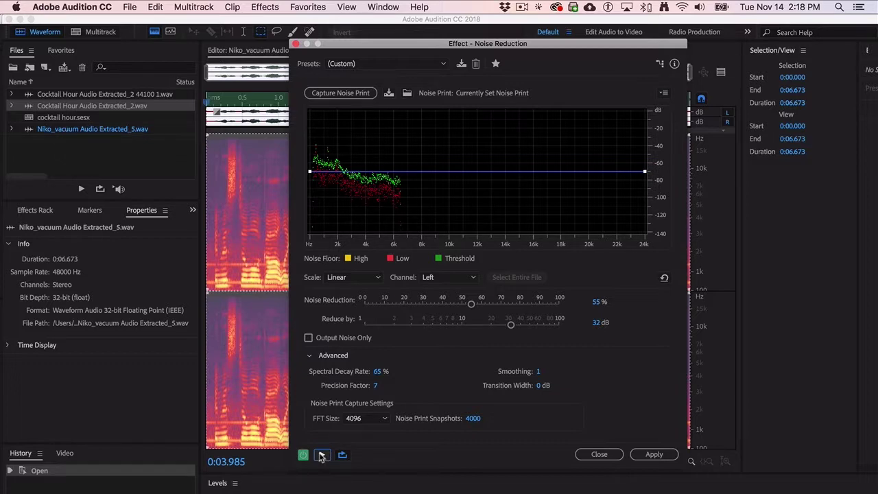
pyautogui.click(320, 455)
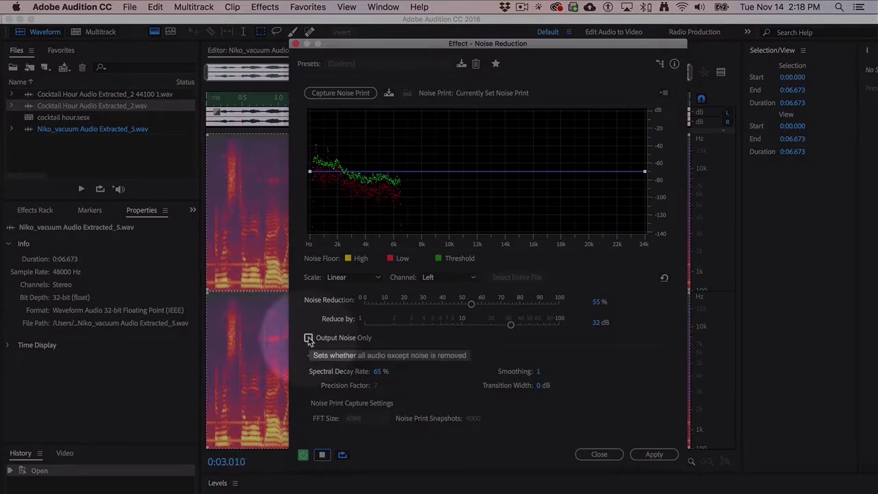
pyautogui.click(308, 338)
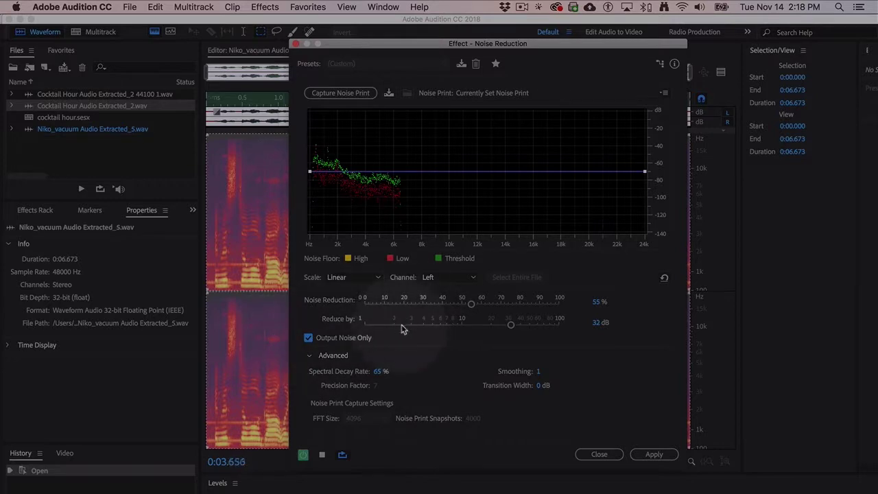
pyautogui.click(308, 337)
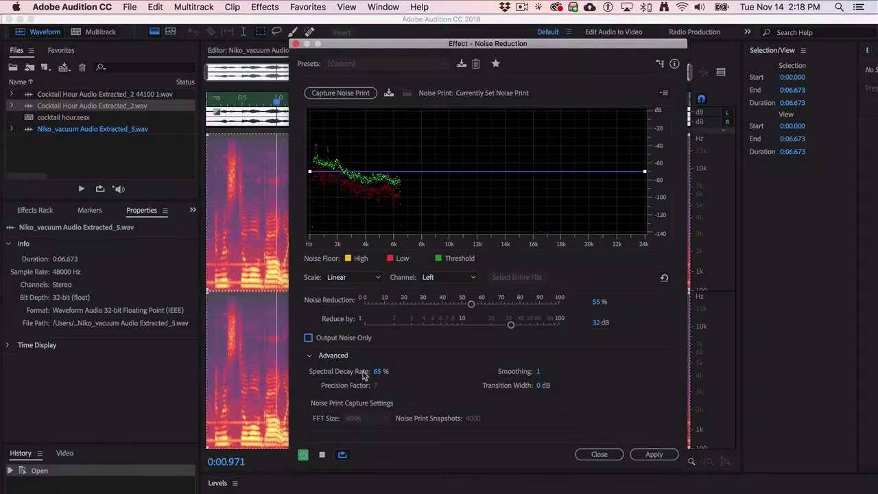
pyautogui.click(322, 454)
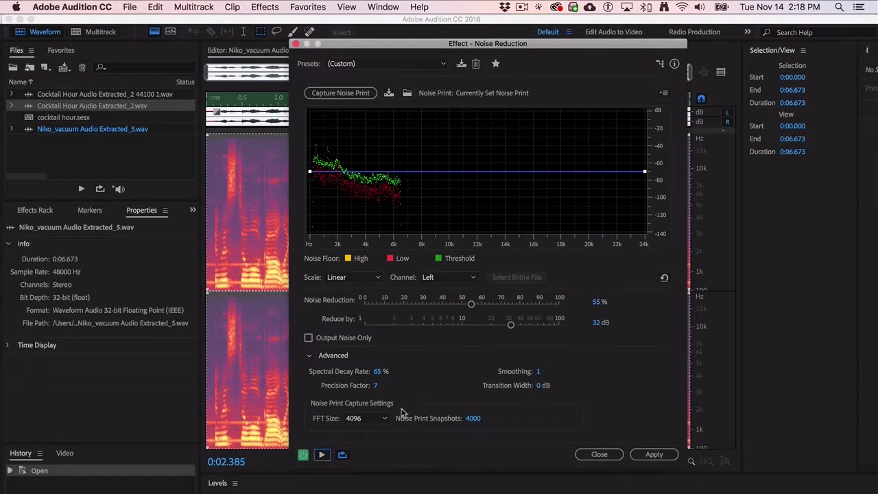
# Apply the noise reduction to the whole Niko_vacuum audio, clear the selection, and save the file
pyautogui.click(647, 460)
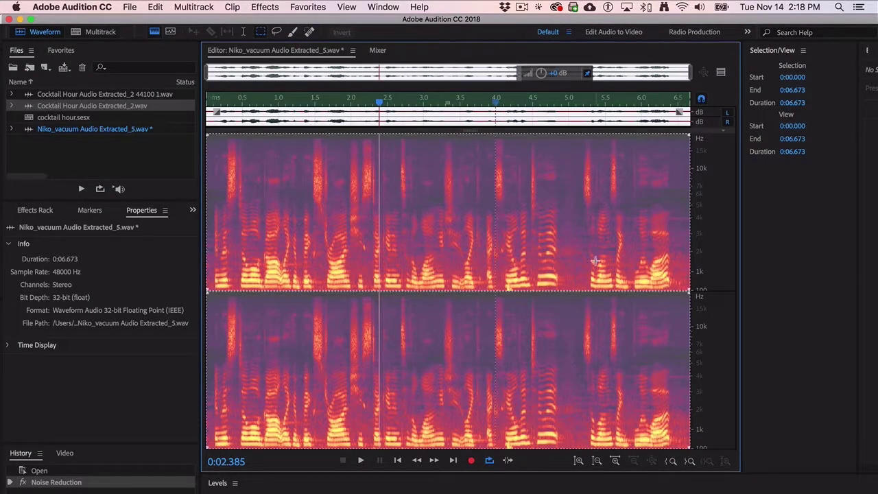
pyautogui.press('super+shift+a')
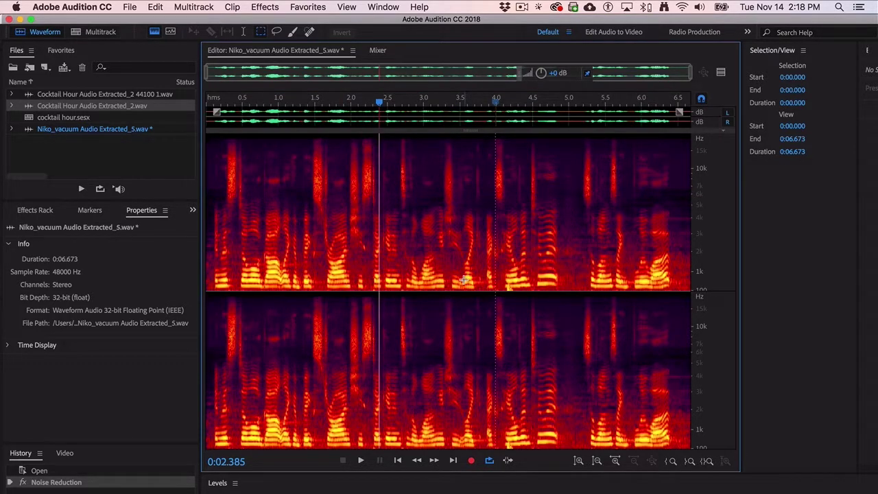
pyautogui.press('super+s')
# Switch to Premiere Pro and play the Interview Shots sequence from near its start to hear the cleaned audio
pyautogui.press('super+Tab')
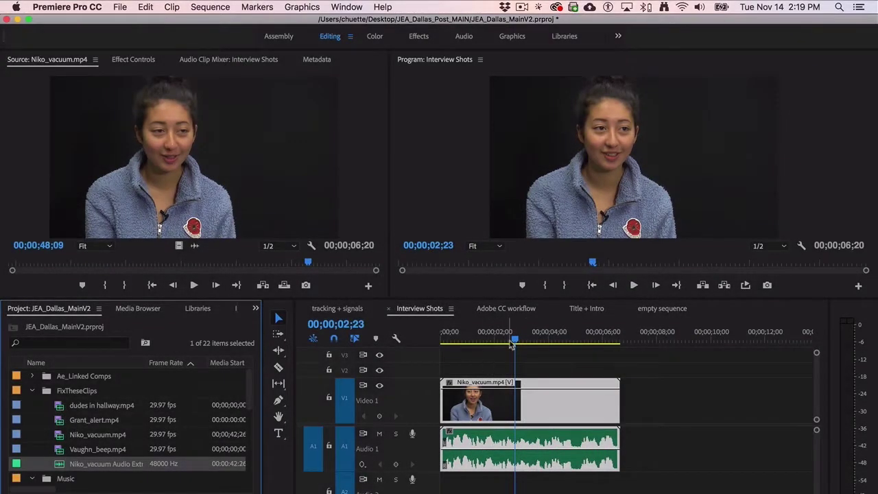
pyautogui.moveTo(511, 341); pyautogui.dragTo(459, 336)
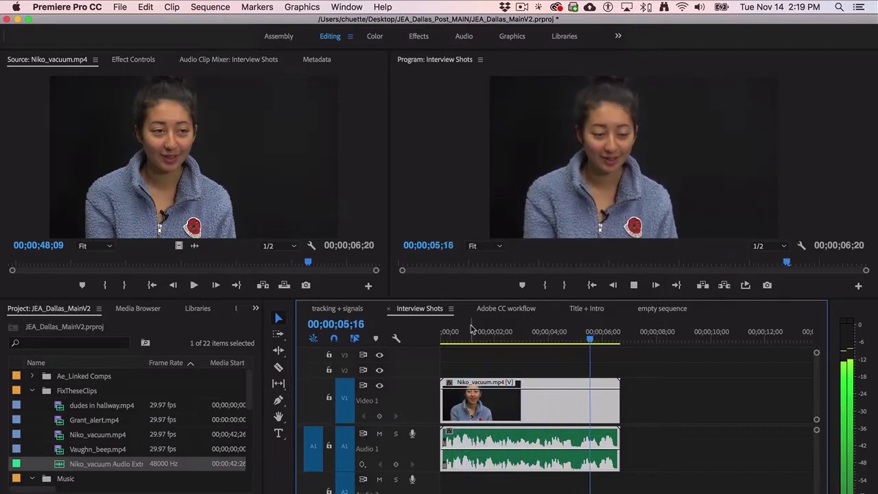
pyautogui.press('space')
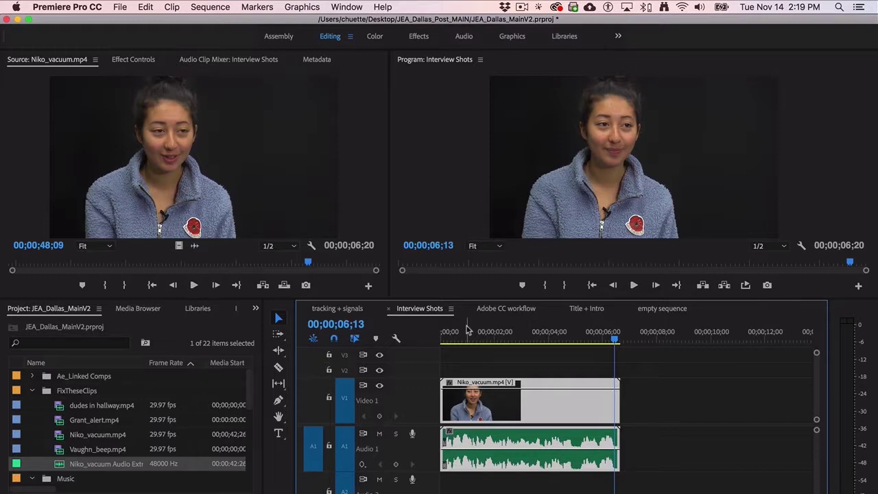
# Open Grant_alert.mp4 in the source monitor and play the passages around its two markers to hear the alert sounds
pyautogui.doubleClick(61, 422)
pyautogui.click(48, 264)
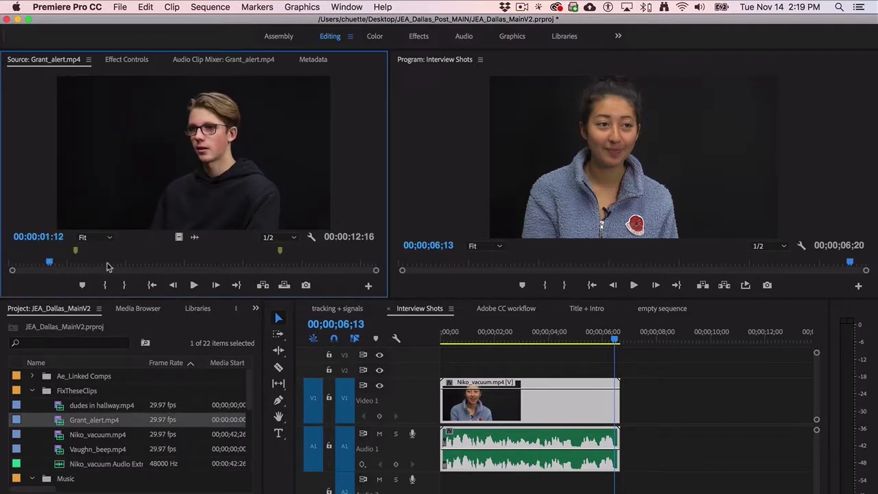
pyautogui.press('space')
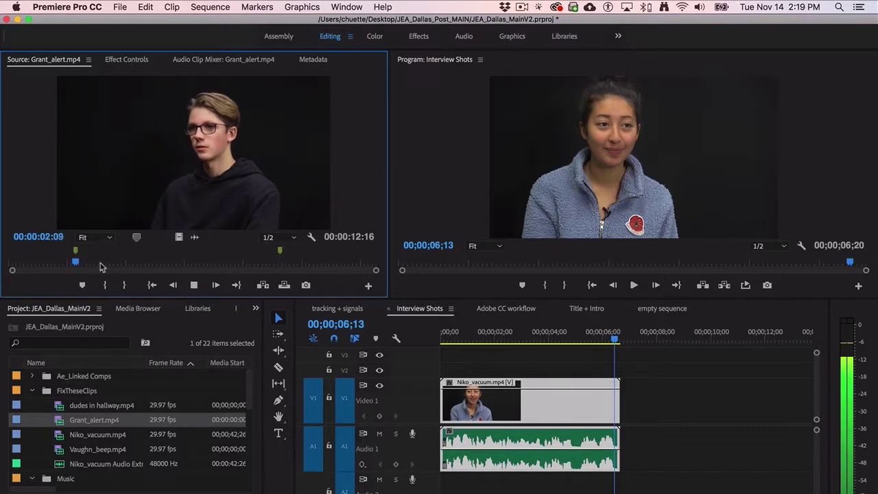
pyautogui.press('space')
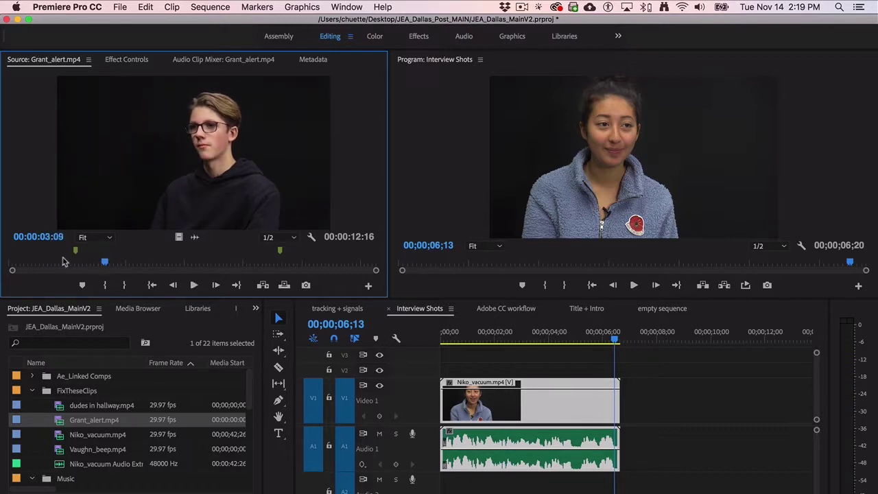
pyautogui.click(54, 262)
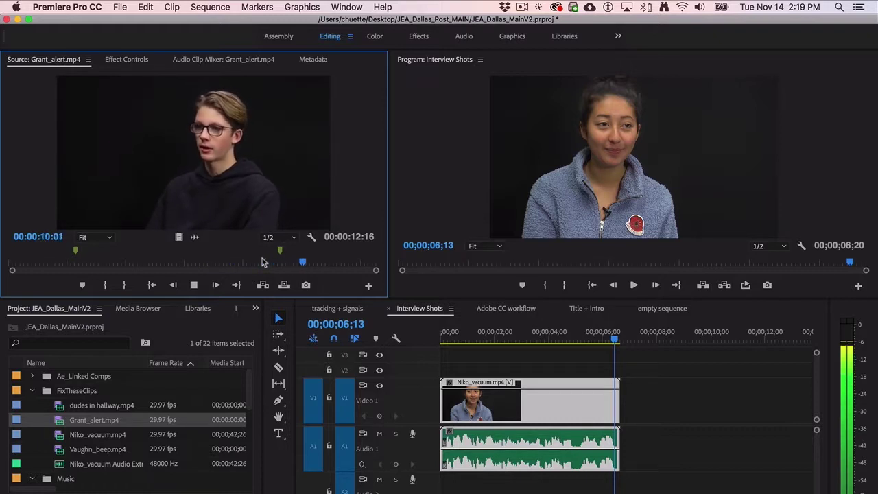
pyautogui.press('space')
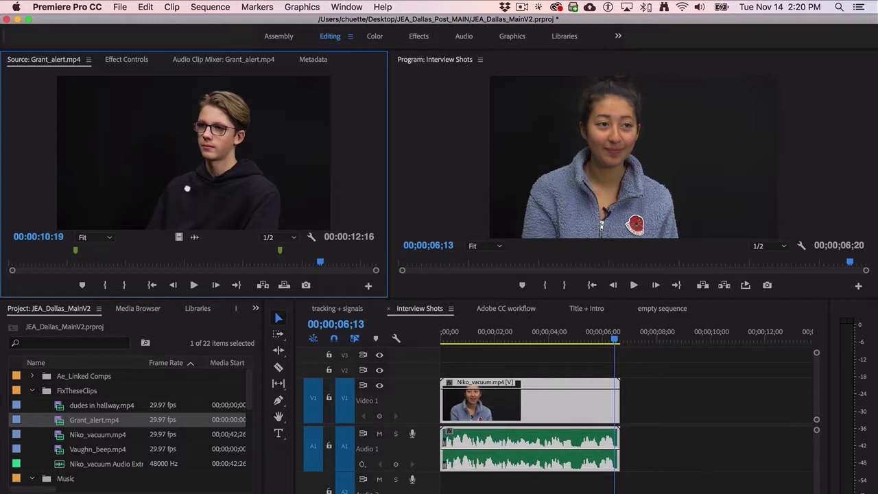
# Place Grant_alert.mp4 after the Niko_vacuum clip on V1 and A1 of Interview Shots, and move the playhead into it
pyautogui.moveTo(186, 189); pyautogui.dragTo(665, 420)
pyautogui.hscroll(4, 686, 405)
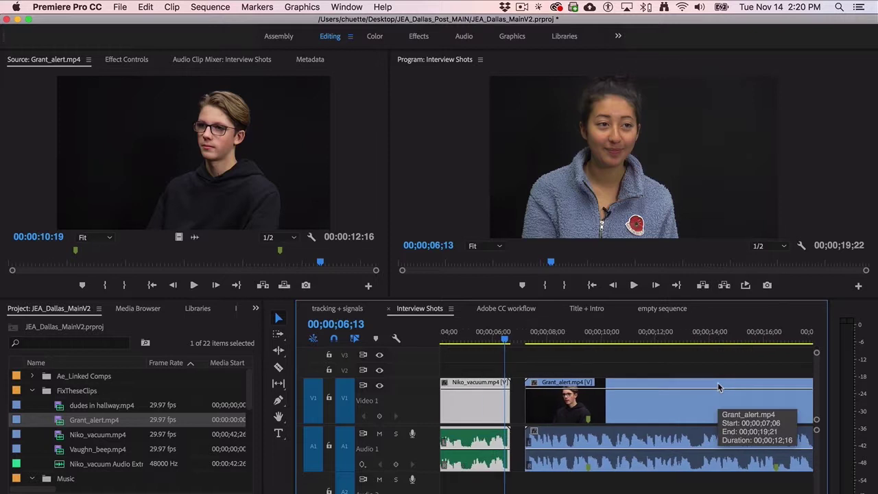
pyautogui.click(573, 334)
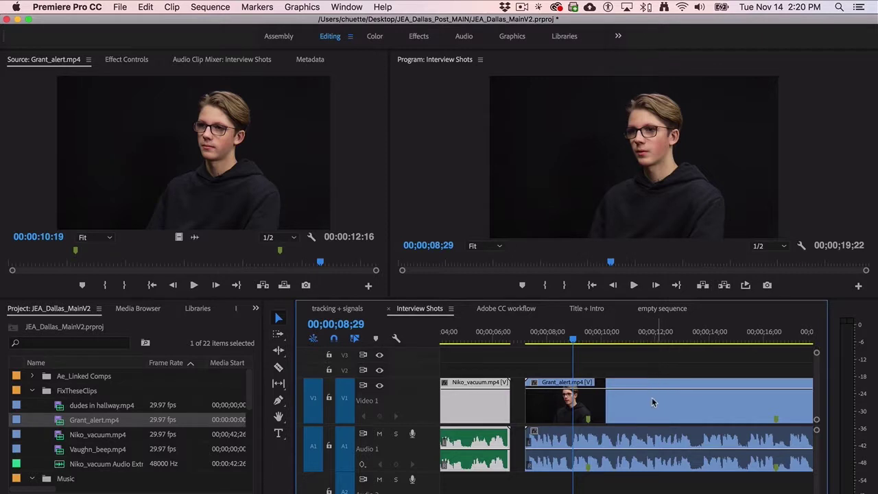
# Send the Grant_alert.mp4 timeline clip to Adobe Audition for editing
pyautogui.rightClick(588, 406)
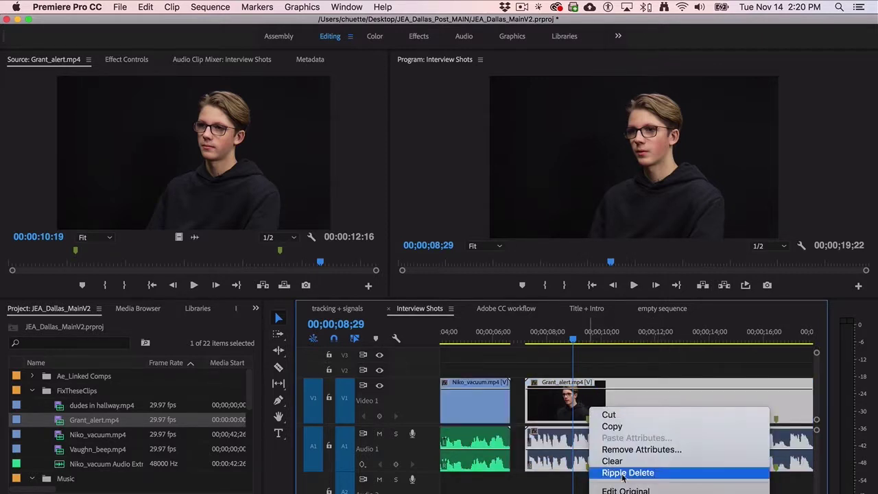
pyautogui.scroll(-2, 631, 466)
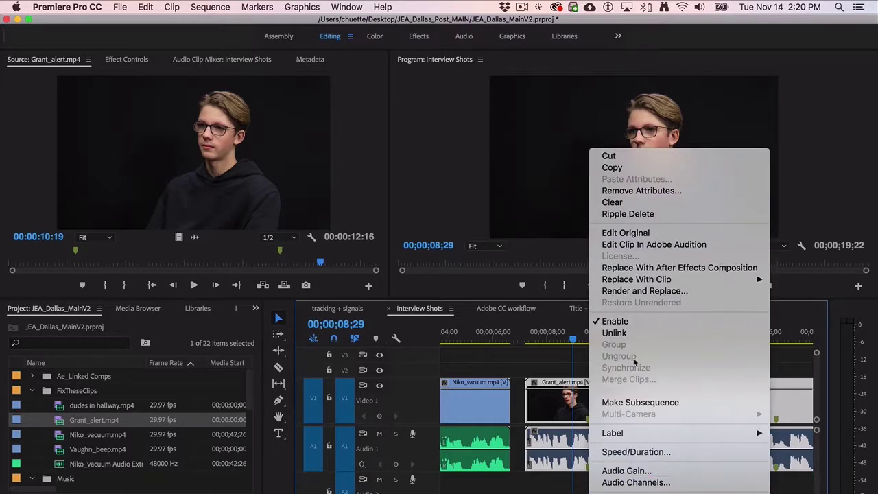
pyautogui.click(632, 245)
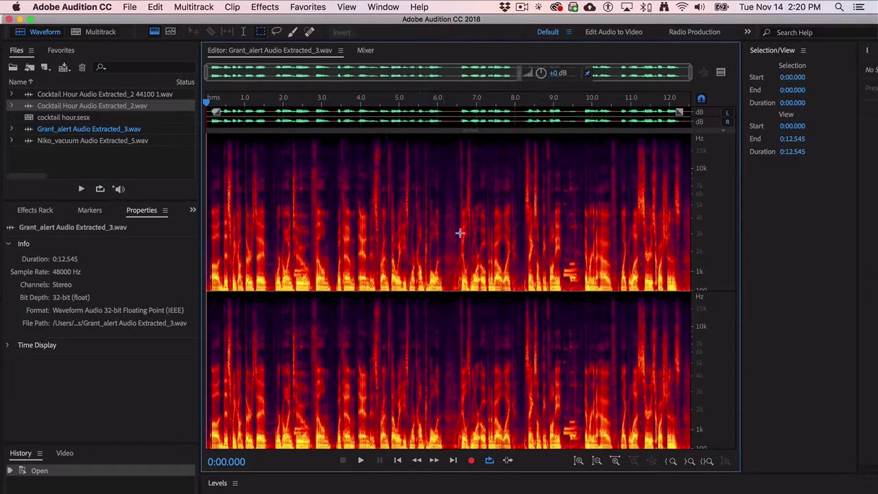
# Compare the waveform-only and spectral frequency displays of the Grant_alert audio, and play it from about 1.6 s to 5 s
pyautogui.click(154, 32)
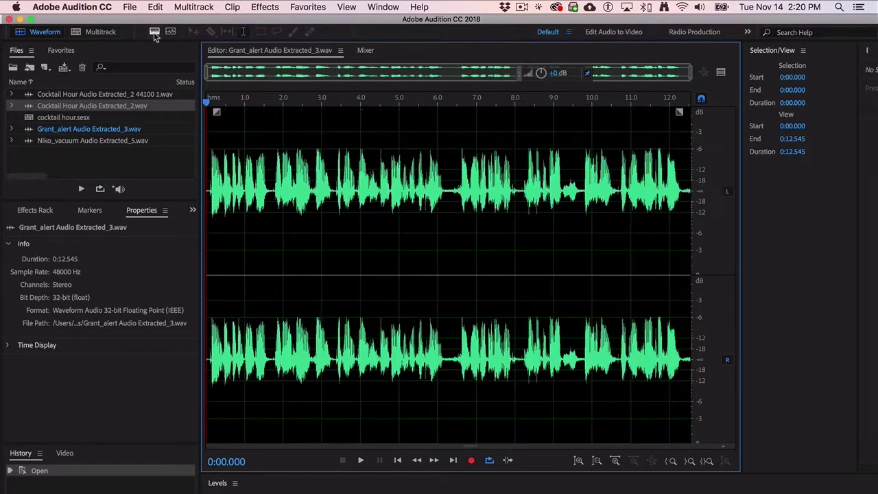
pyautogui.click(155, 33)
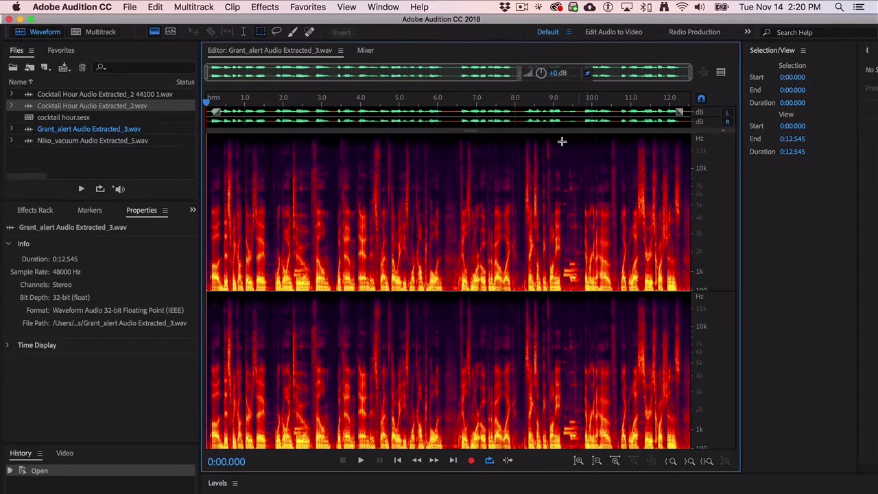
pyautogui.moveTo(464, 100); pyautogui.dragTo(269, 103)
pyautogui.press('space')
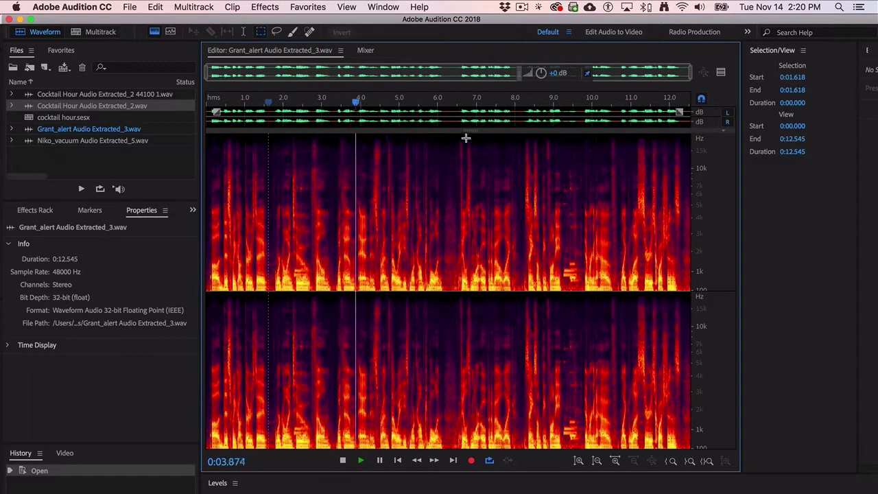
pyautogui.press('space')
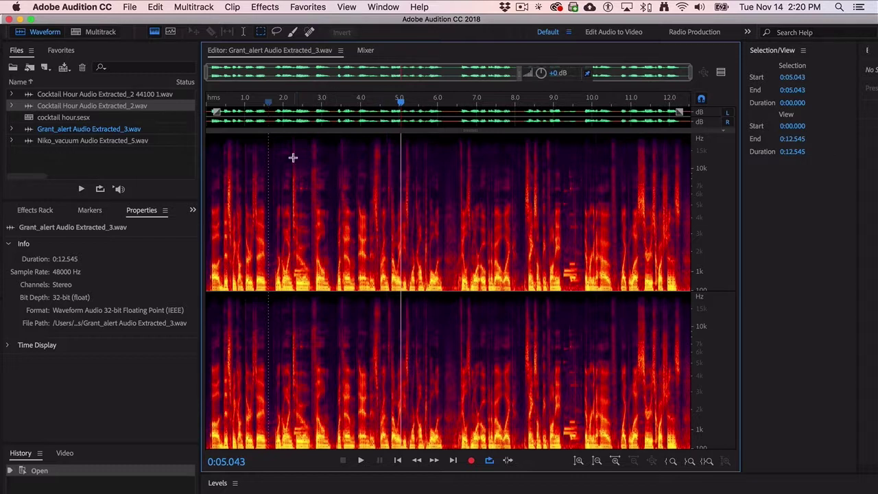
# Draw a marquee around the first alert sound from about 2.20 to 2.78 s, play it, and dismiss the mail notification
pyautogui.moveTo(290, 158); pyautogui.dragTo(292, 269)
pyautogui.press('space')
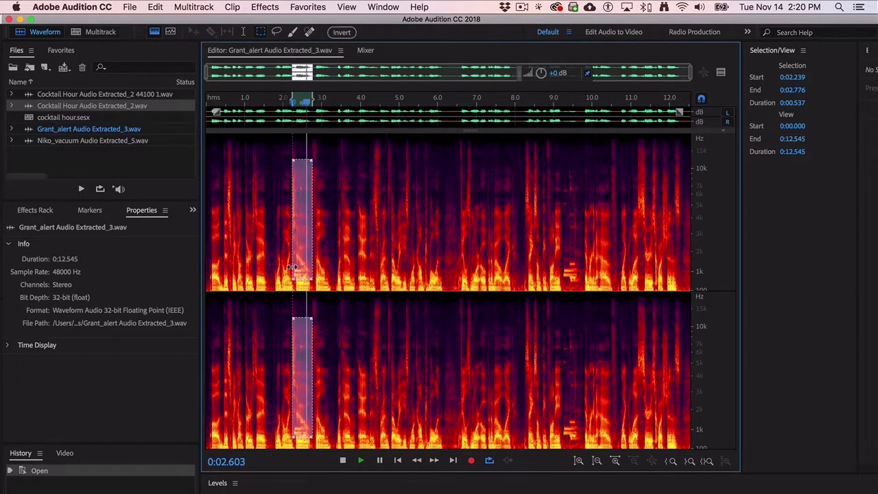
pyautogui.moveTo(291, 224); pyautogui.dragTo(288, 224)
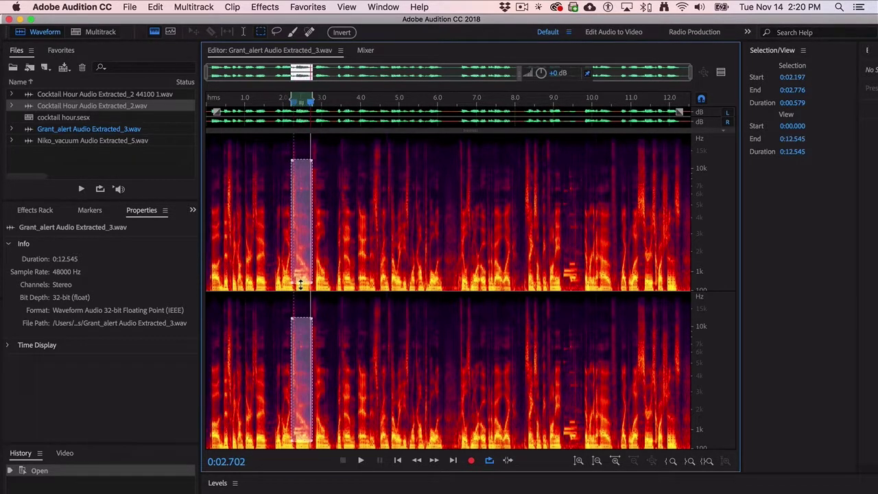
pyautogui.press('space')
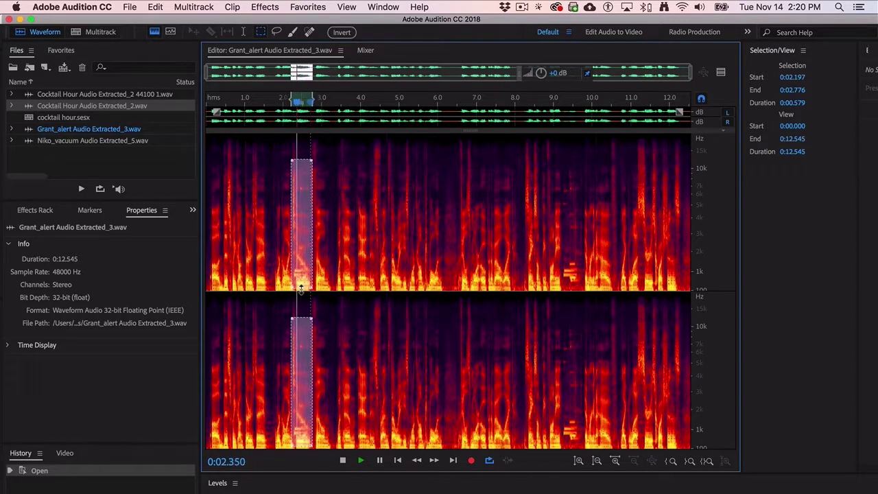
pyautogui.press('space')
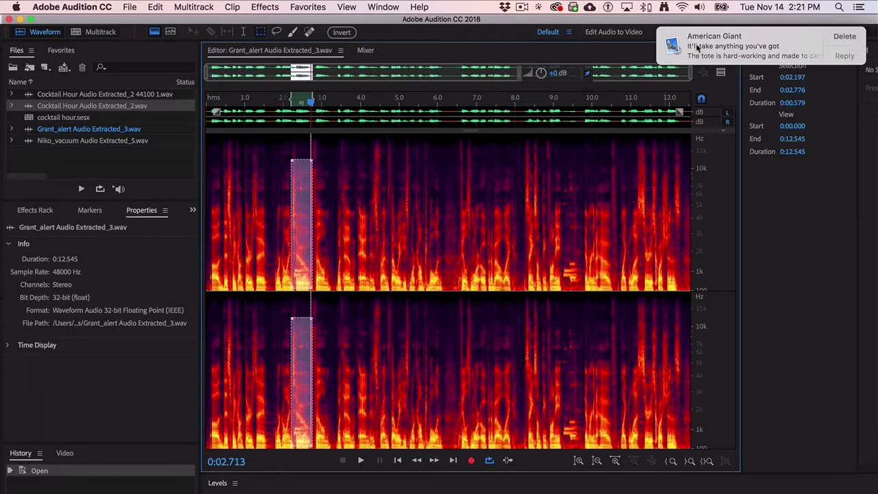
pyautogui.moveTo(693, 46); pyautogui.dragTo(789, 48)
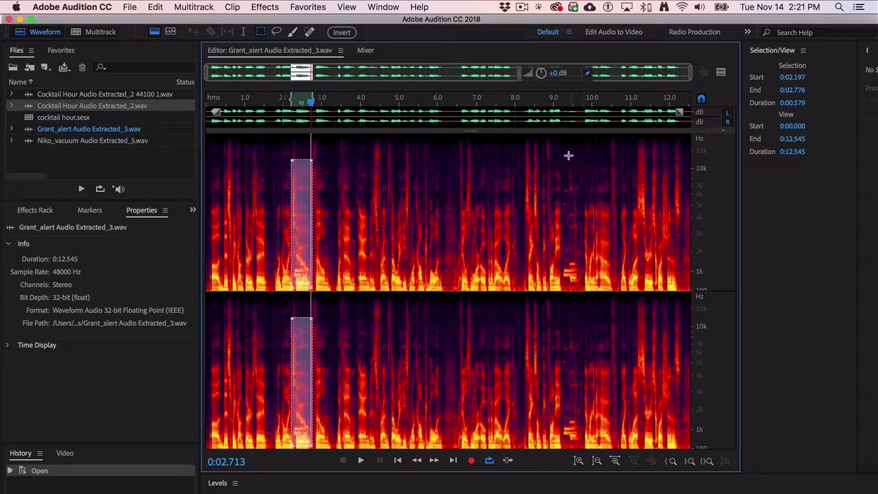
# Marquee-select the second alert sound from about 9.23 to 9.79 s, up to about 10 kHz, and play it
pyautogui.scroll(1, 566, 154)
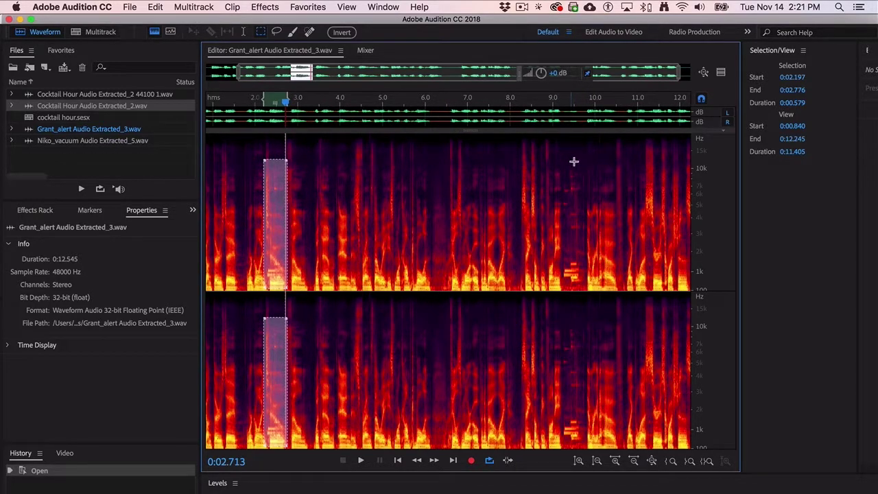
pyautogui.click(554, 101)
pyautogui.moveTo(556, 103)
pyautogui.mouseDown()
pyautogui.moveTo(582, 104)
pyautogui.moveTo(563, 103)
pyautogui.mouseUp()
pyautogui.moveTo(562, 166); pyautogui.dragTo(585, 287)
pyautogui.press('space')
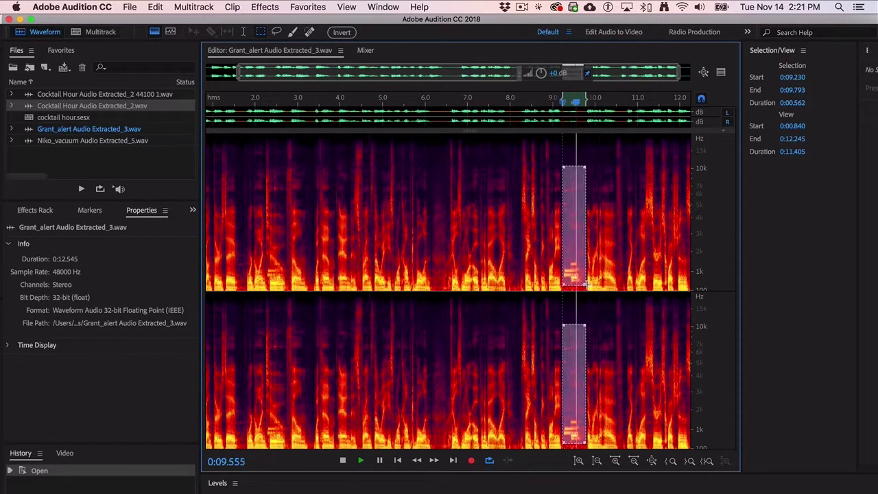
pyautogui.press('space')
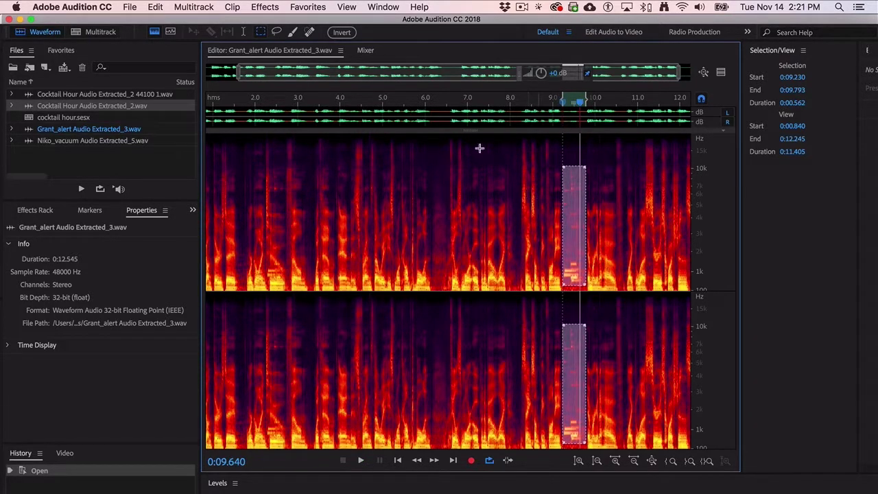
# Learn a sound model from the selected second alert sound in the Grant_alert audio and accept the notice
pyautogui.press('super+shift+p')
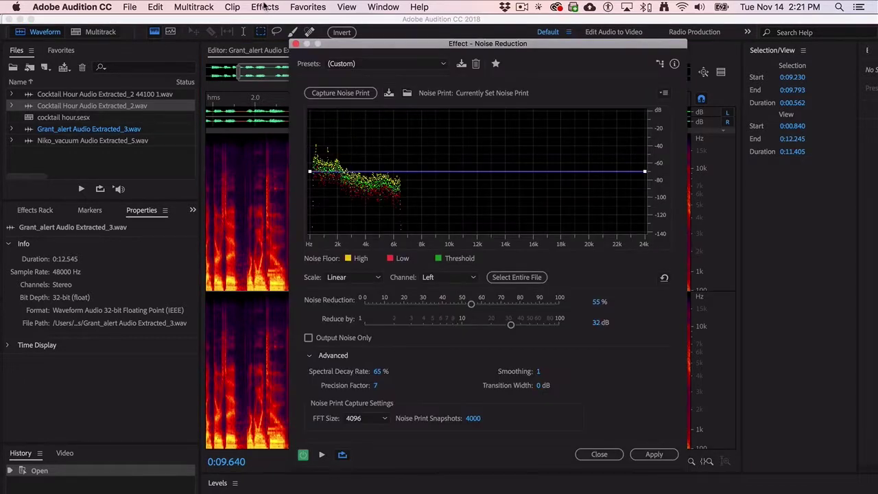
pyautogui.click(295, 44)
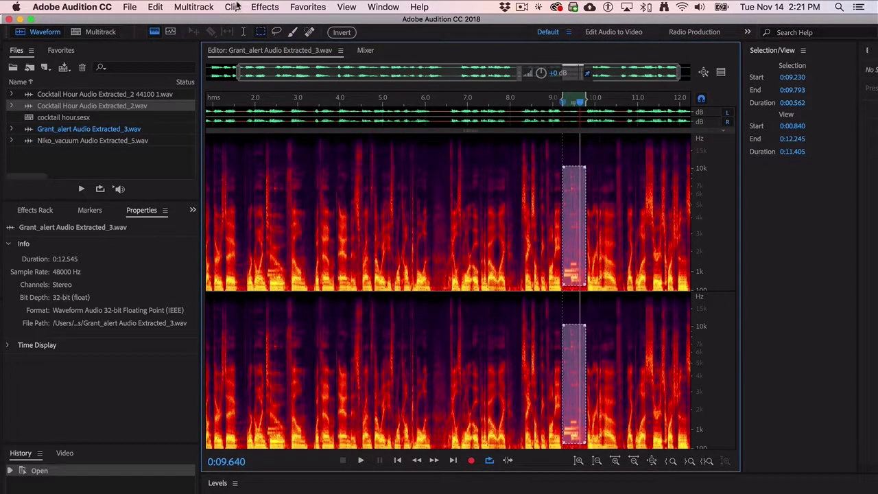
pyautogui.click(259, 5)
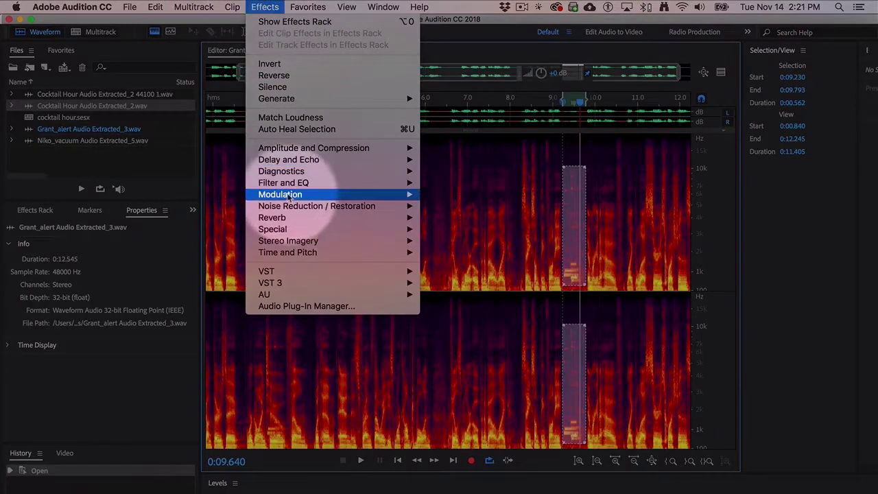
pyautogui.moveTo(301, 206)
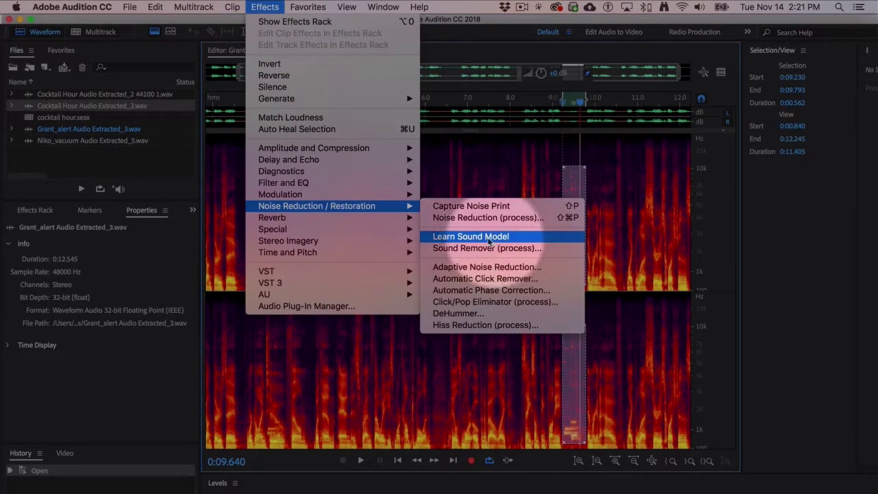
pyautogui.click(464, 239)
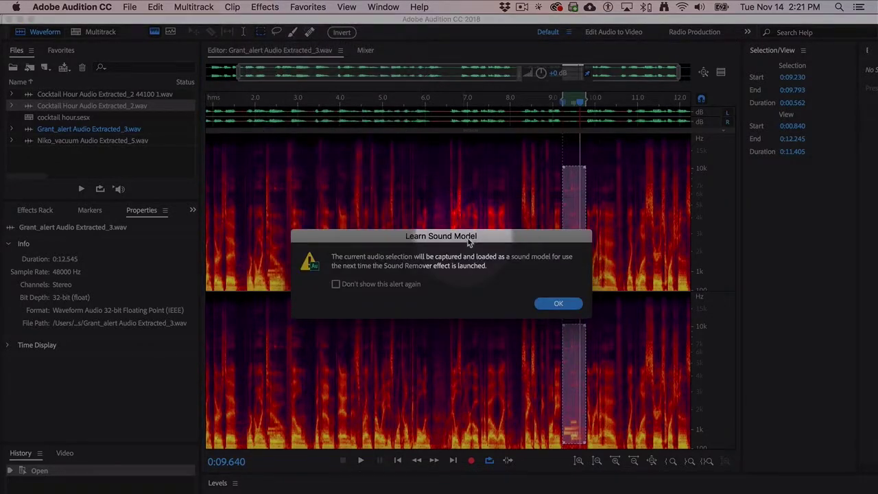
pyautogui.click(555, 304)
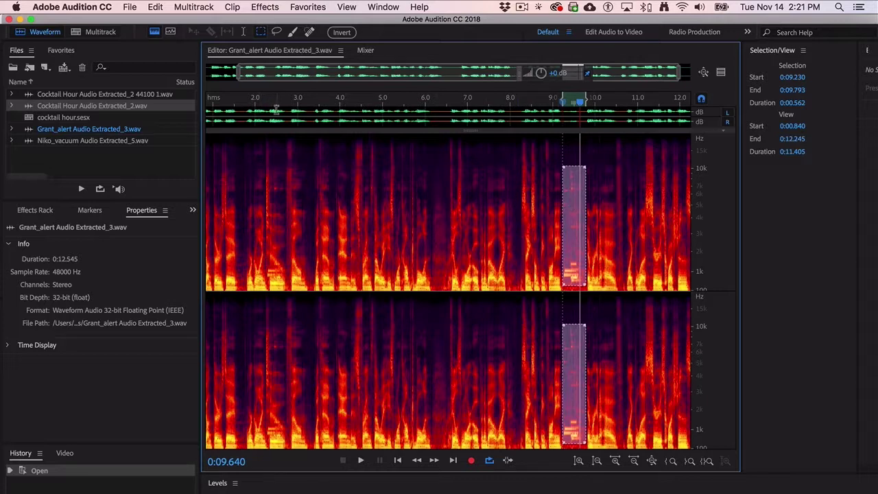
# Preview Sound Remover on the selected second alert sound using the currently set sound model, and apply it
pyautogui.click(260, 8)
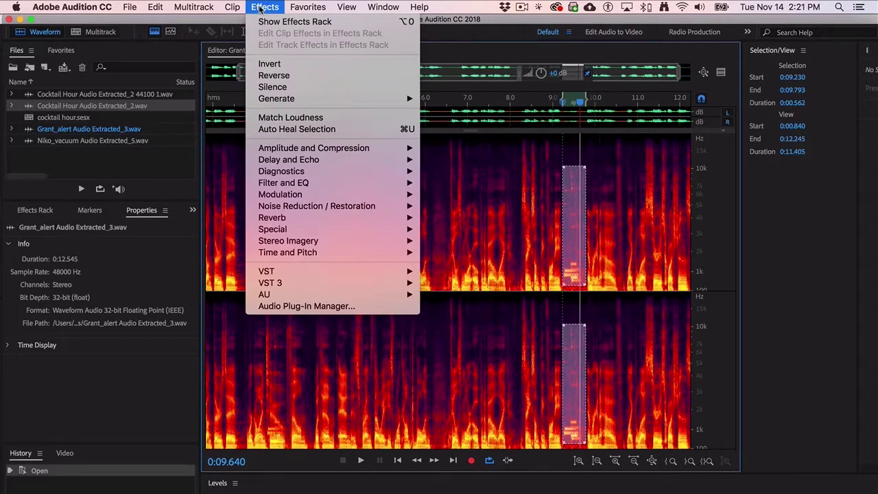
pyautogui.moveTo(362, 207)
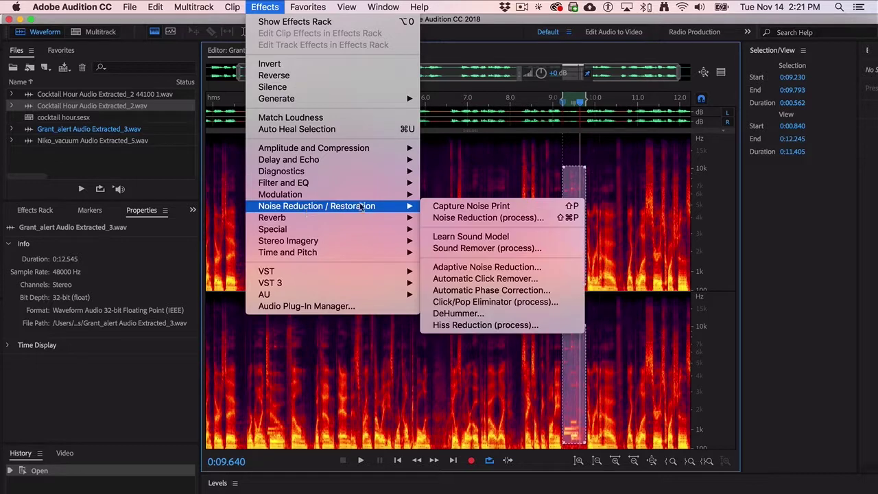
pyautogui.click(470, 249)
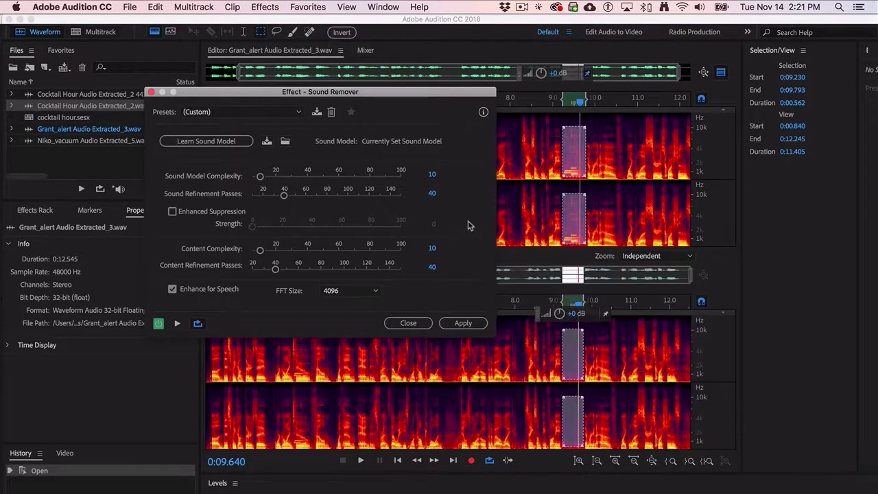
pyautogui.click(178, 324)
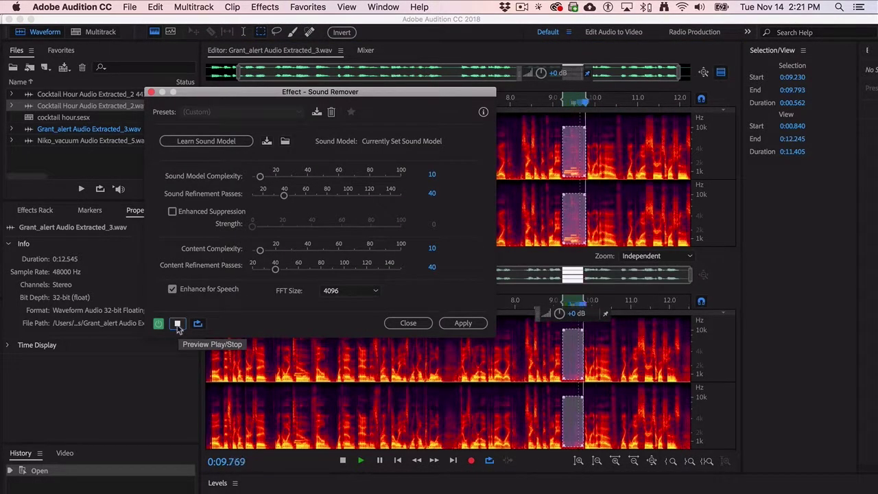
pyautogui.click(177, 324)
pyautogui.click(463, 322)
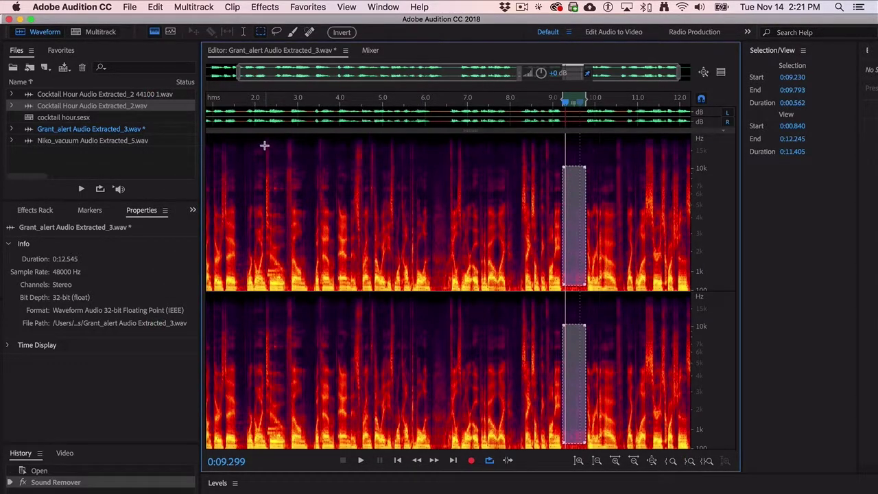
# Marquee-select the first alert sound from about 2.20 to 2.78 s across nearly the full frequency range, and play it
pyautogui.moveTo(263, 145); pyautogui.dragTo(288, 281)
pyautogui.press('space')
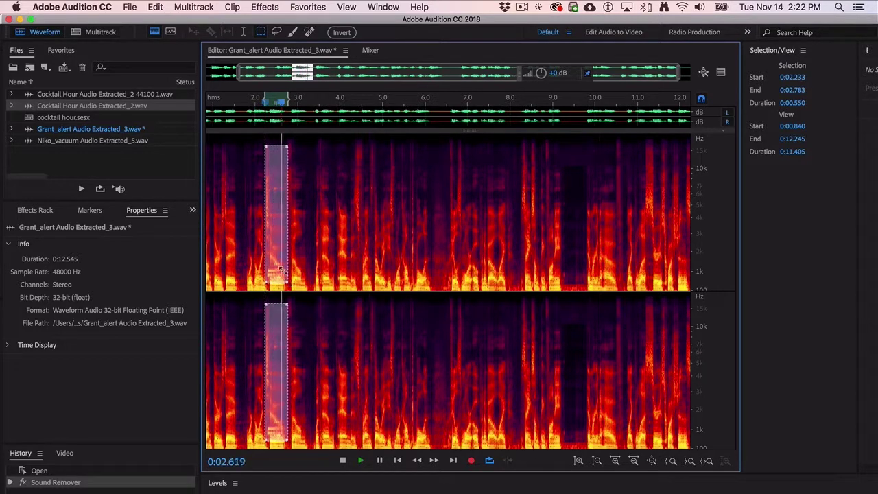
pyautogui.moveTo(265, 233); pyautogui.dragTo(263, 233)
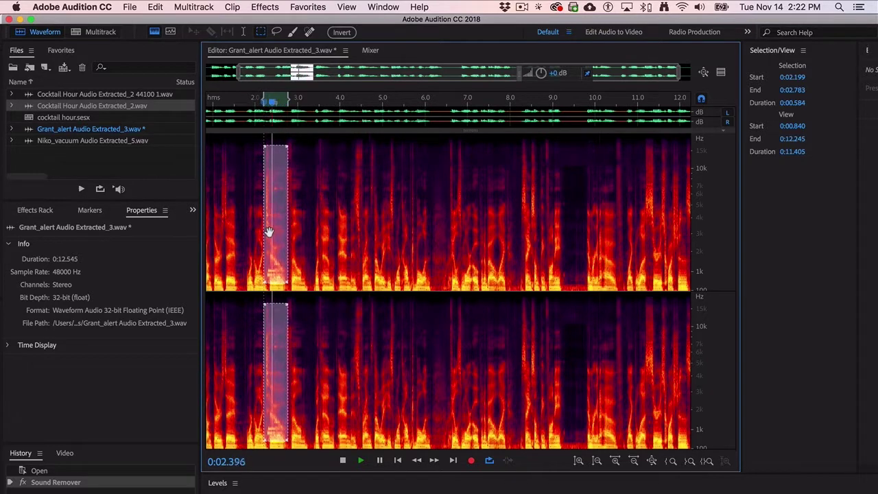
pyautogui.press('space')
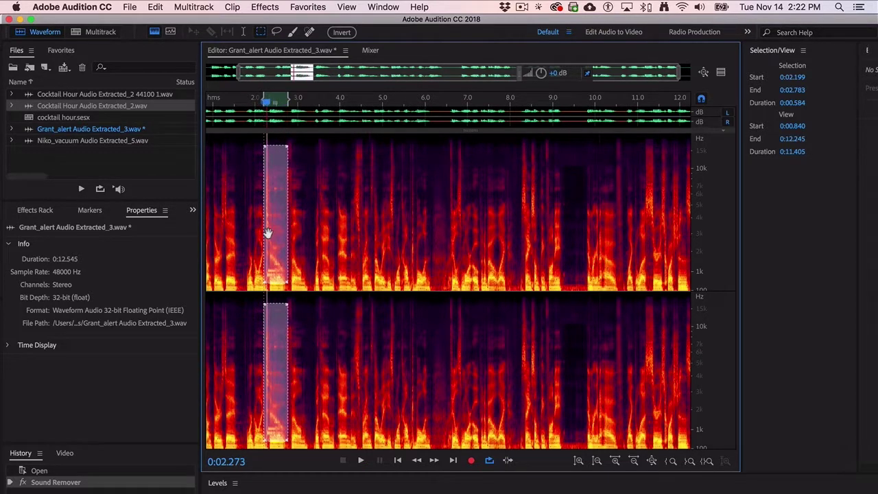
# Apply Sound Remover to the selected first alert sound with the currently set sound model and existing settings
pyautogui.click(259, 7)
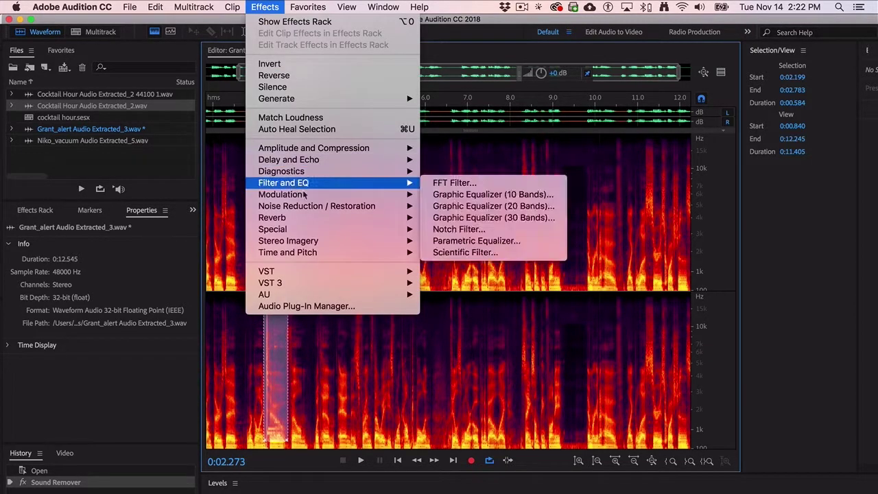
pyautogui.moveTo(307, 209)
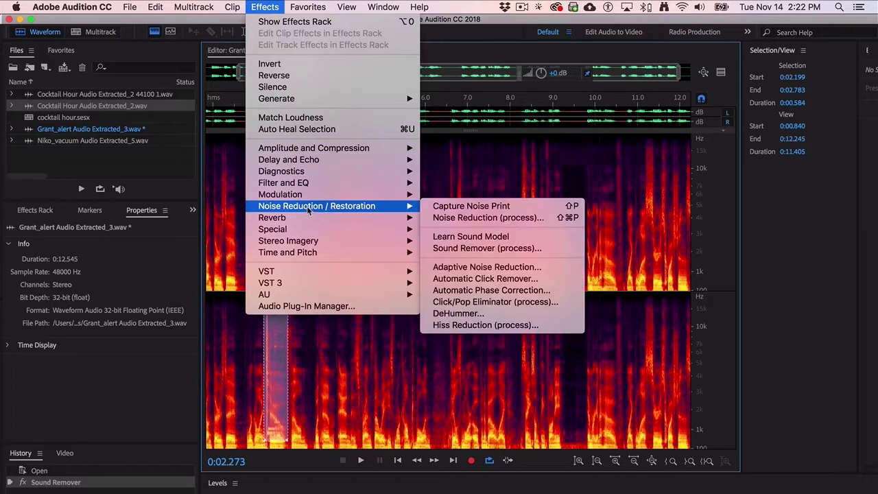
pyautogui.click(480, 249)
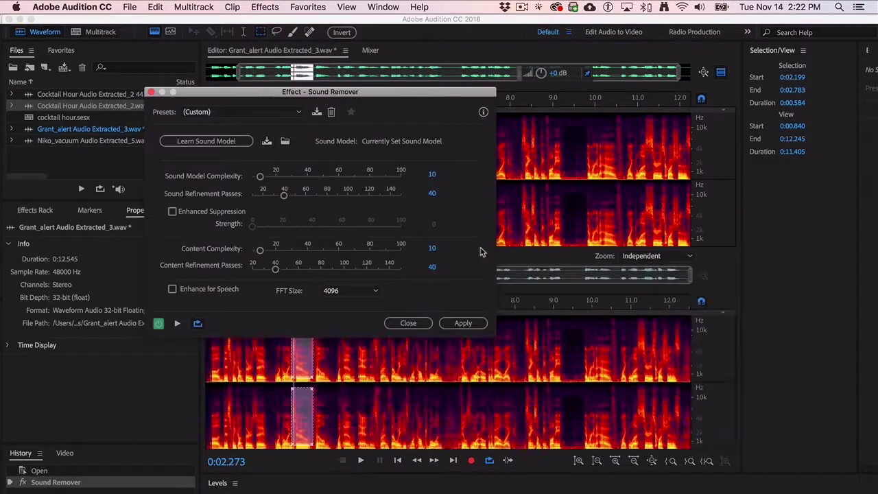
pyautogui.click(461, 324)
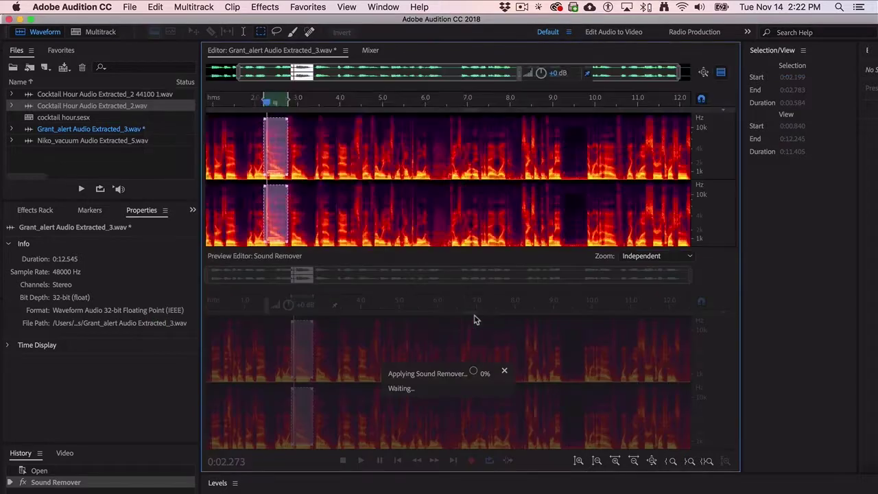
# Clear the selection and play the Grant_alert audio from about 1.28 s to 4.84 s to check the first removal
pyautogui.click(261, 106)
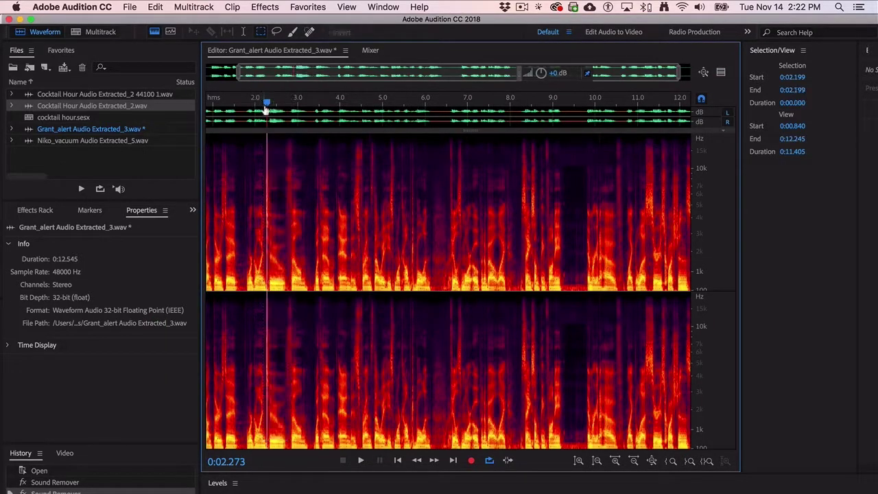
pyautogui.click(223, 103)
pyautogui.press('space')
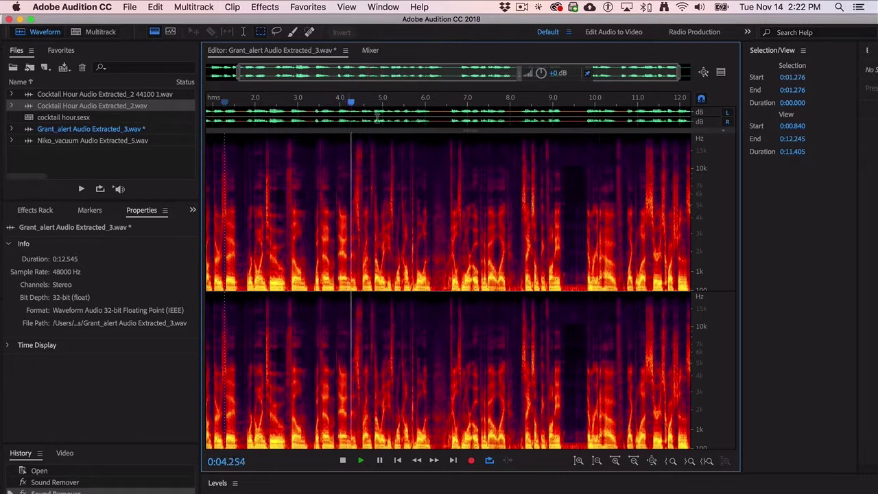
pyautogui.press('space')
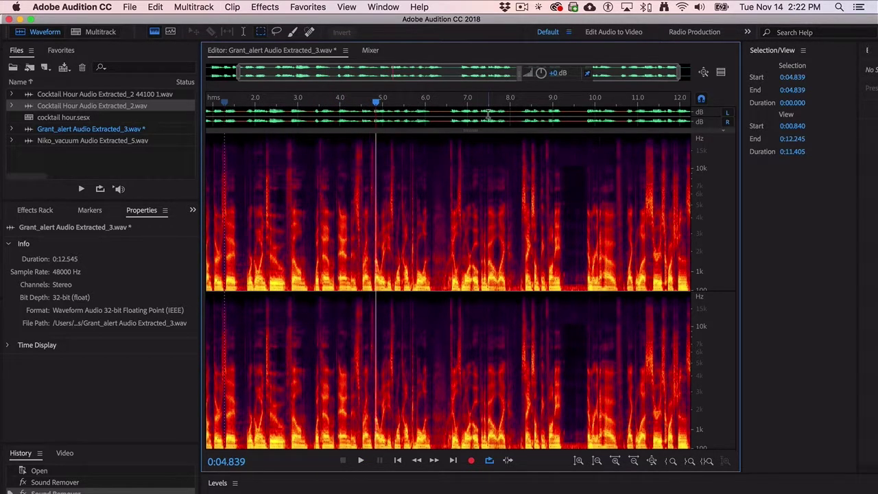
# Save the edited Grant_alert audio file and switch back to Premiere Pro
pyautogui.press('super+s')
pyautogui.press('super+Tab')
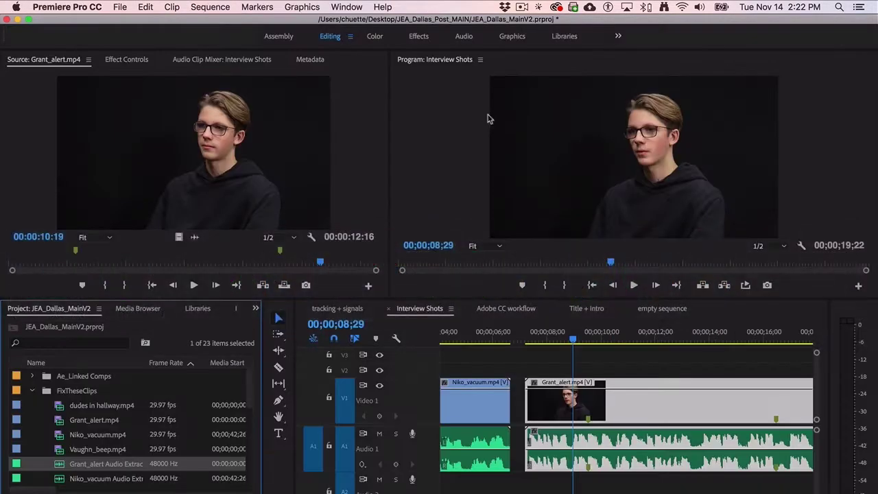
# Play the Grant_alert.mp4 timeline clip from about 00;00;07;13 past the first marker, and again from just before the second marker
pyautogui.click(532, 340)
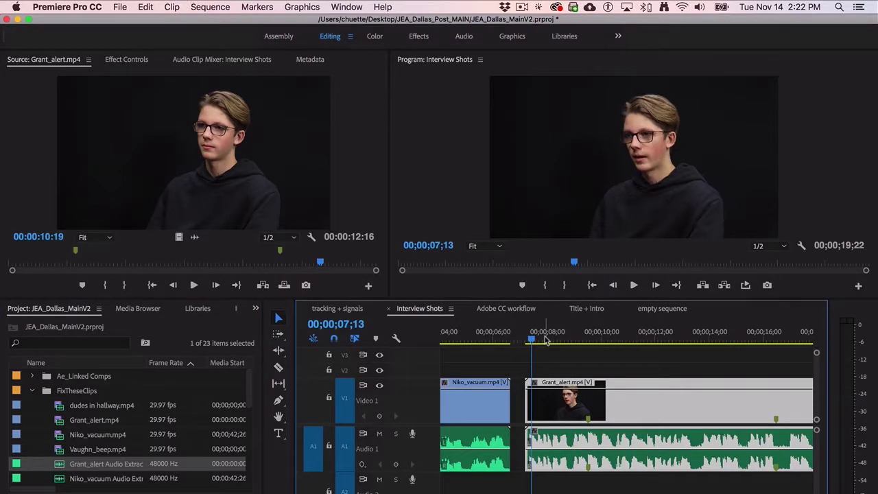
pyautogui.press('space')
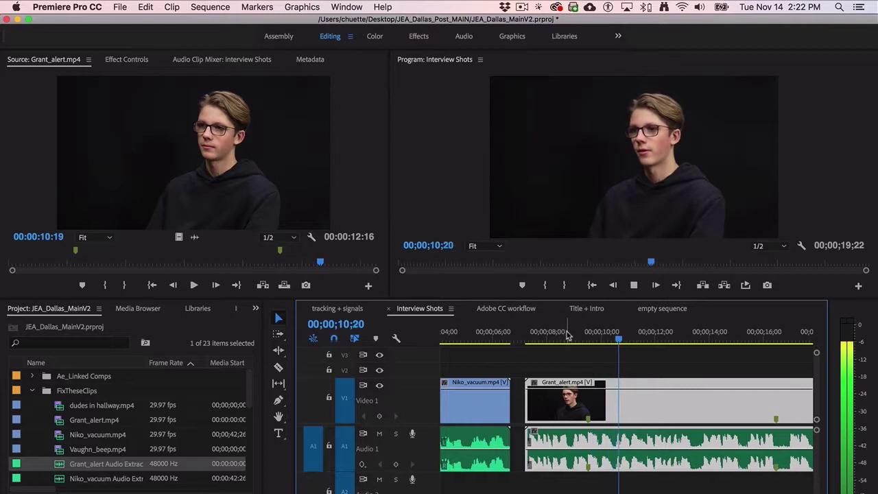
pyautogui.press('space')
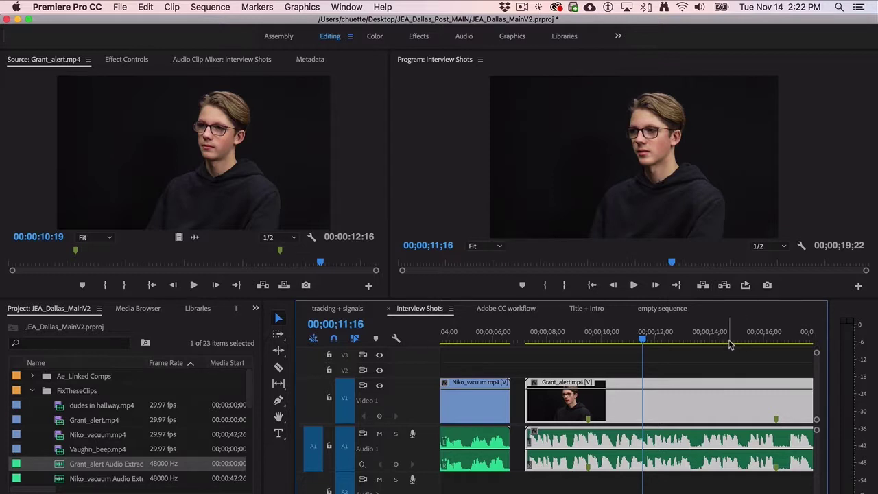
pyautogui.click(757, 341)
pyautogui.press('space')
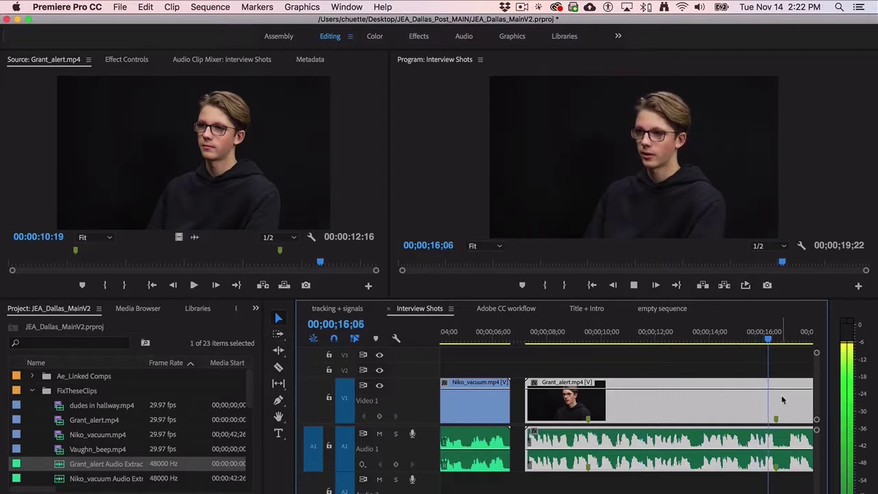
pyautogui.press('space')
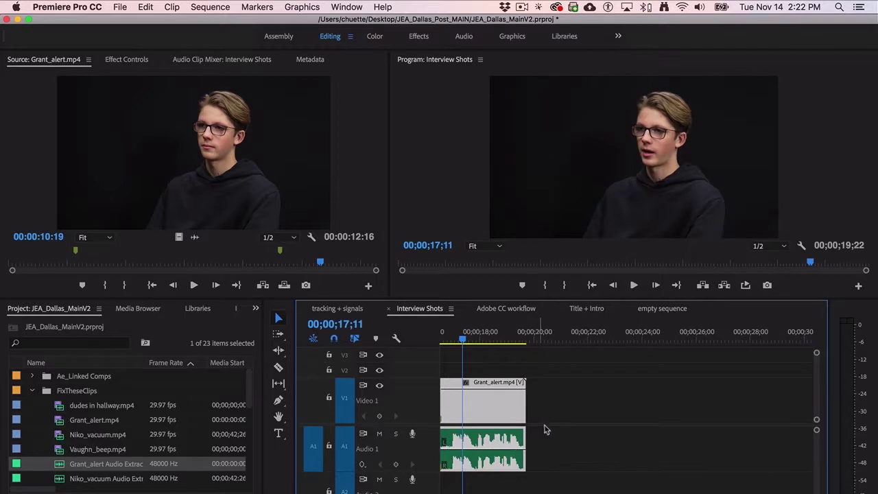
pyautogui.scroll(5, 545, 429)
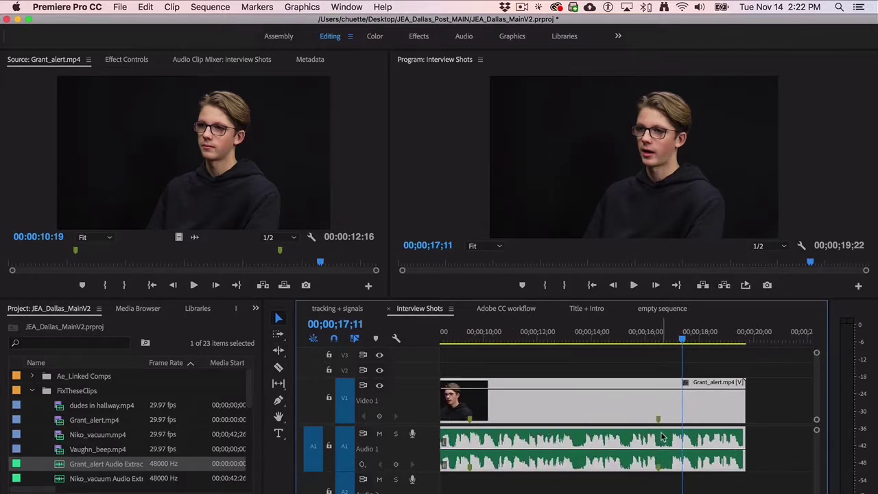